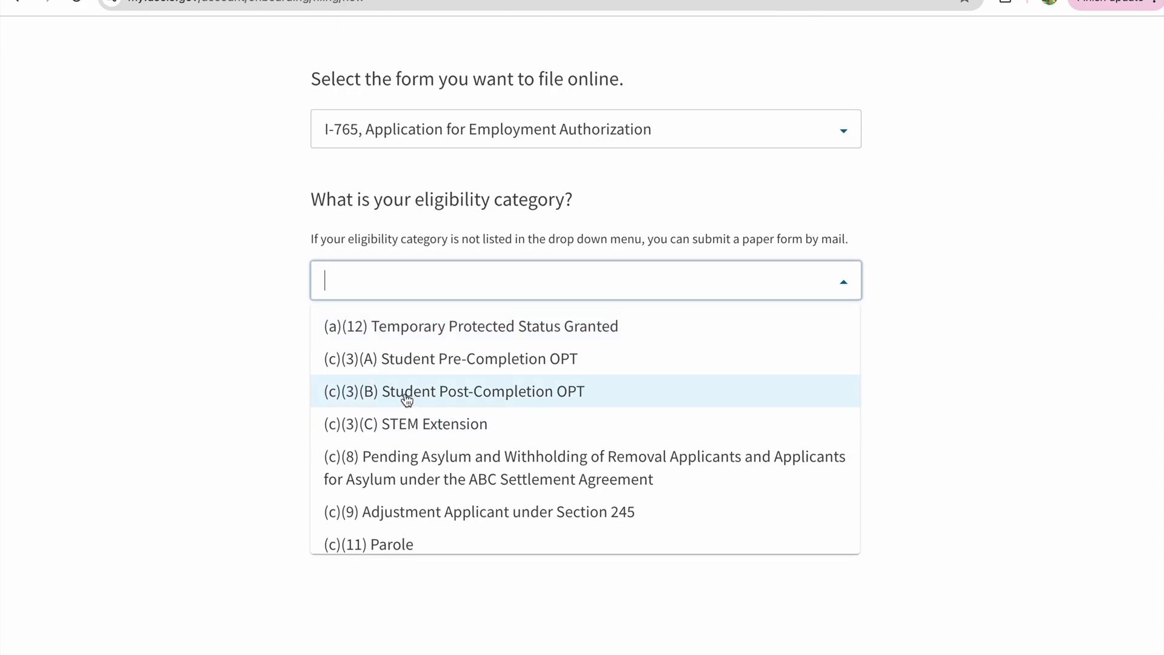
- Choose (c)(3)(C) STEM Extension as the eligibility category and start the I-765 online filing
{"action": "scroll", "coordinate": [429, 465], "scroll_direction": "down", "scroll_amount": 1}
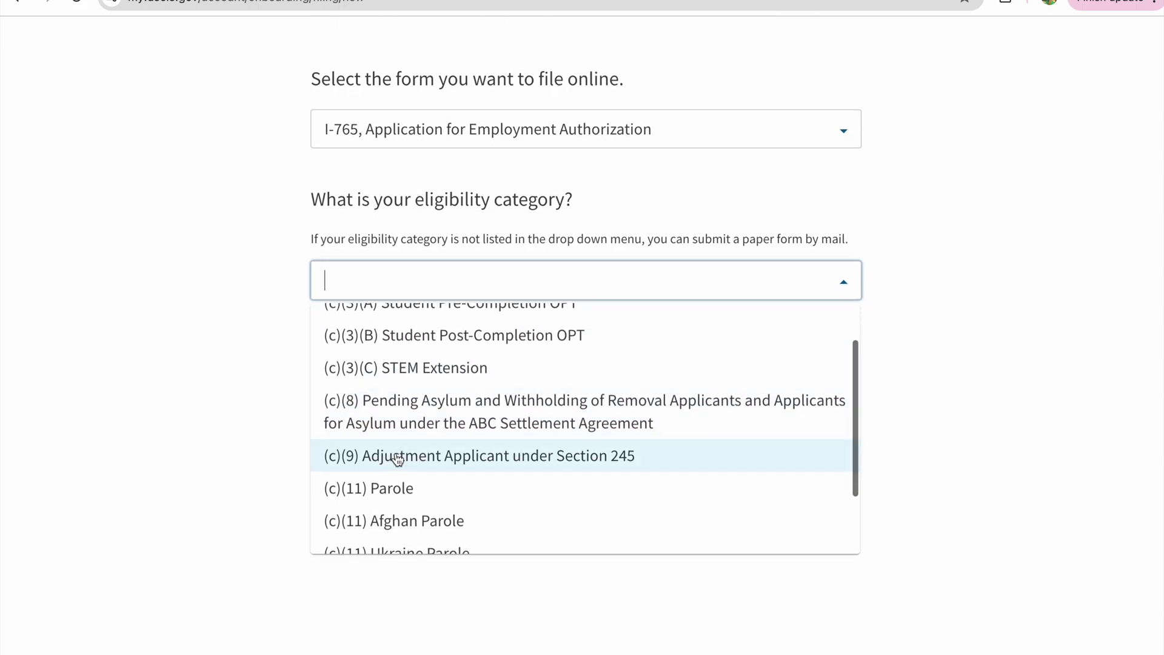
{"action": "left_click", "coordinate": [420, 368]}
{"action": "scroll", "coordinate": [380, 522], "scroll_direction": "down", "scroll_amount": 4}
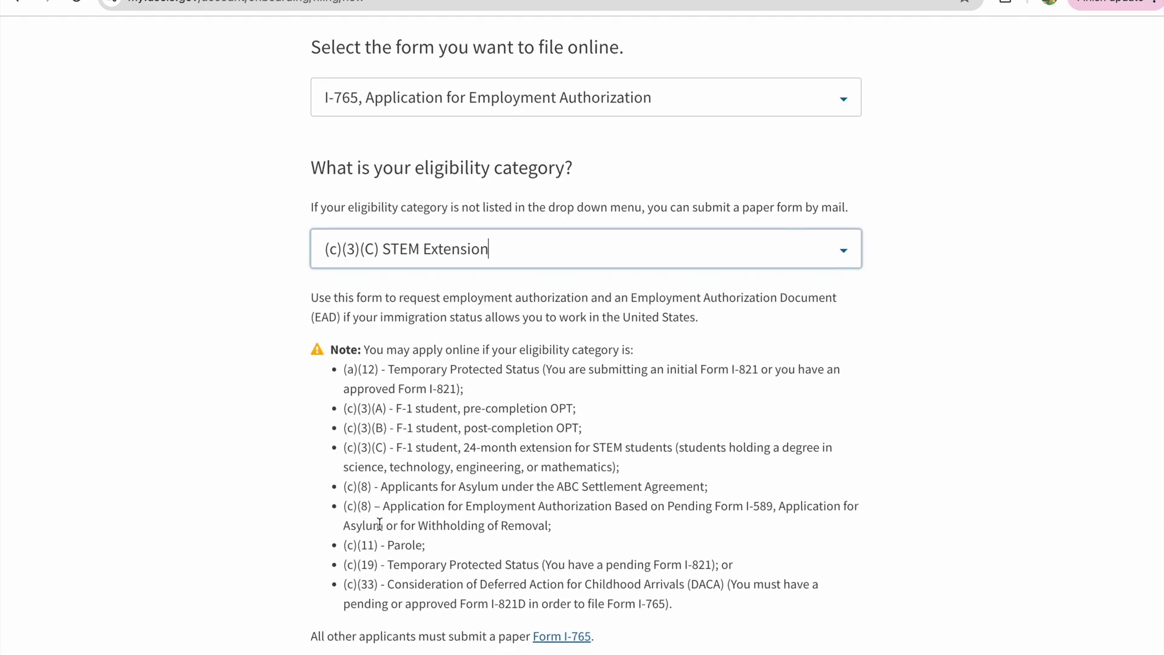
{"action": "left_click", "coordinate": [350, 624]}
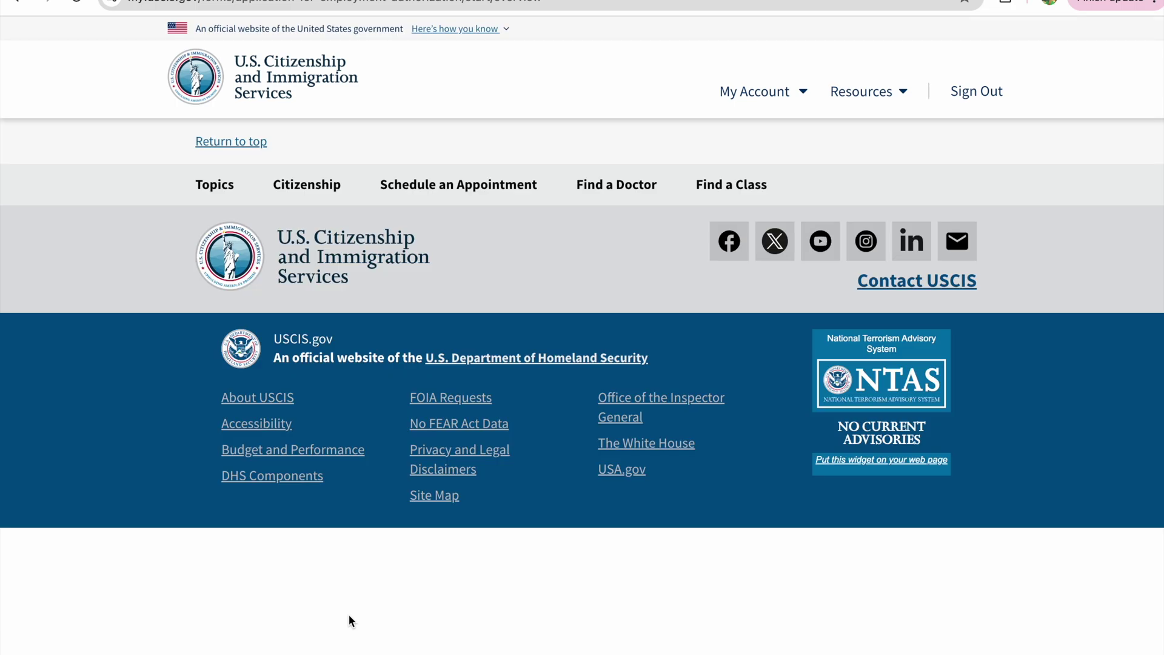
- Read through the I-765 overview, continue past it, and begin the application
{"action": "scroll", "coordinate": [432, 614], "scroll_direction": "down", "scroll_amount": 7}
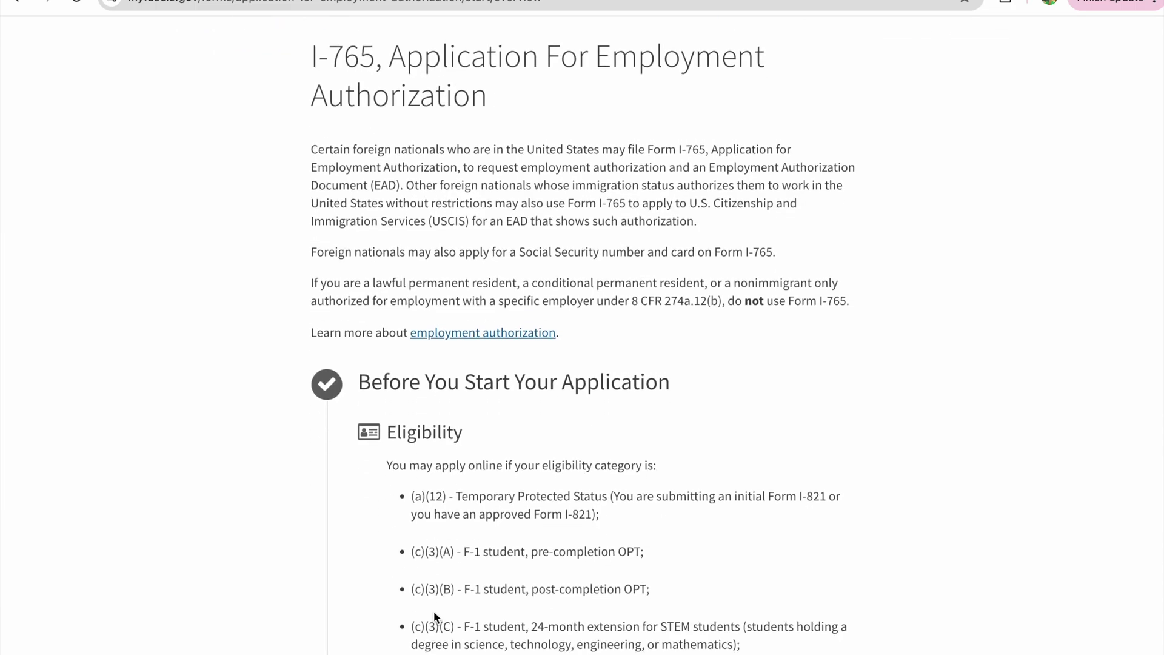
{"action": "scroll", "coordinate": [434, 610], "scroll_direction": "down", "scroll_amount": 4}
{"action": "scroll", "coordinate": [434, 610], "scroll_direction": "up", "scroll_amount": 3}
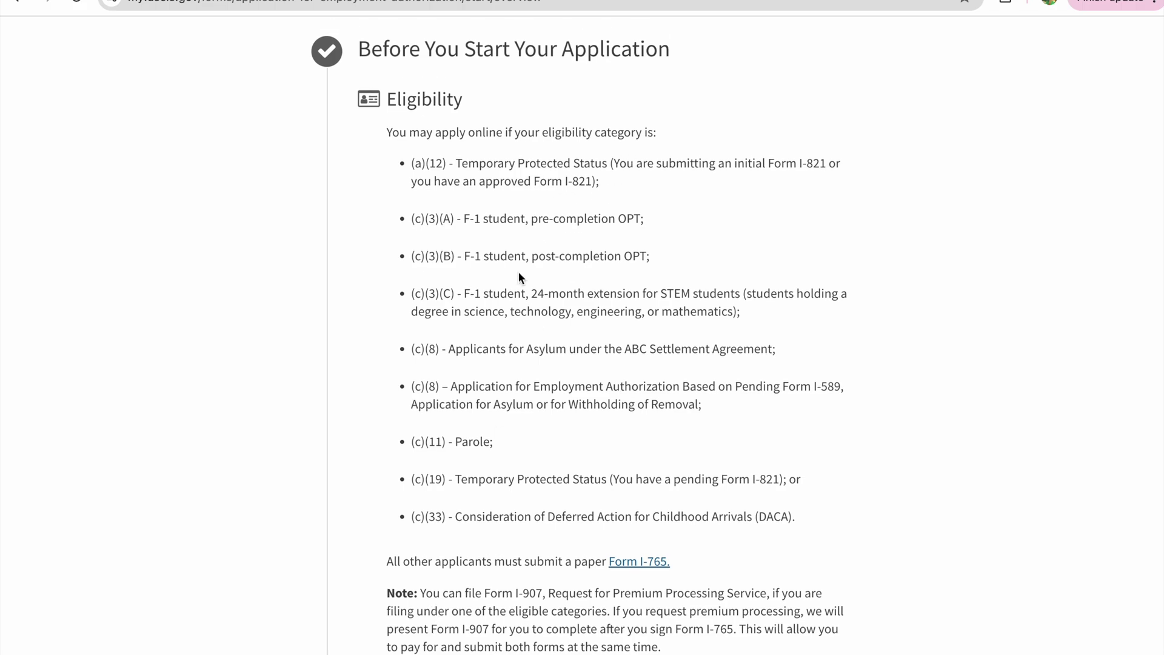
{"action": "scroll", "coordinate": [518, 274], "scroll_direction": "down", "scroll_amount": 6}
{"action": "scroll", "coordinate": [513, 293], "scroll_direction": "down", "scroll_amount": 2}
{"action": "scroll", "coordinate": [514, 298], "scroll_direction": "down", "scroll_amount": 14}
{"action": "scroll", "coordinate": [512, 295], "scroll_direction": "down", "scroll_amount": 20}
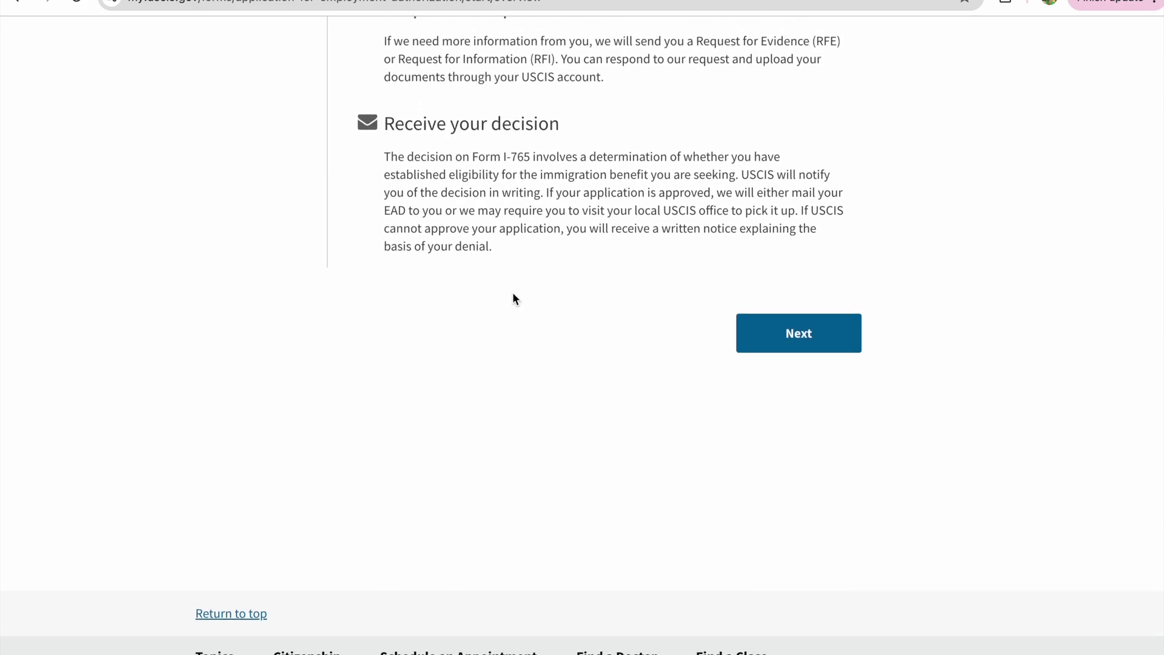
{"action": "left_click", "coordinate": [807, 338]}
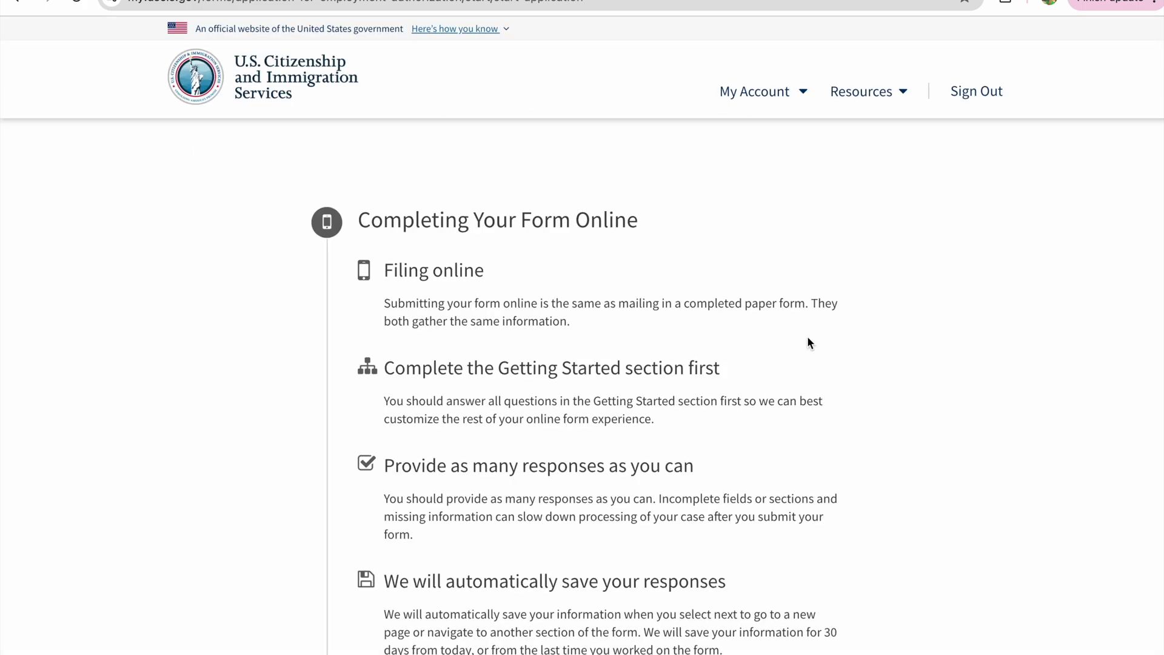
{"action": "scroll", "coordinate": [603, 423], "scroll_direction": "down", "scroll_amount": 2}
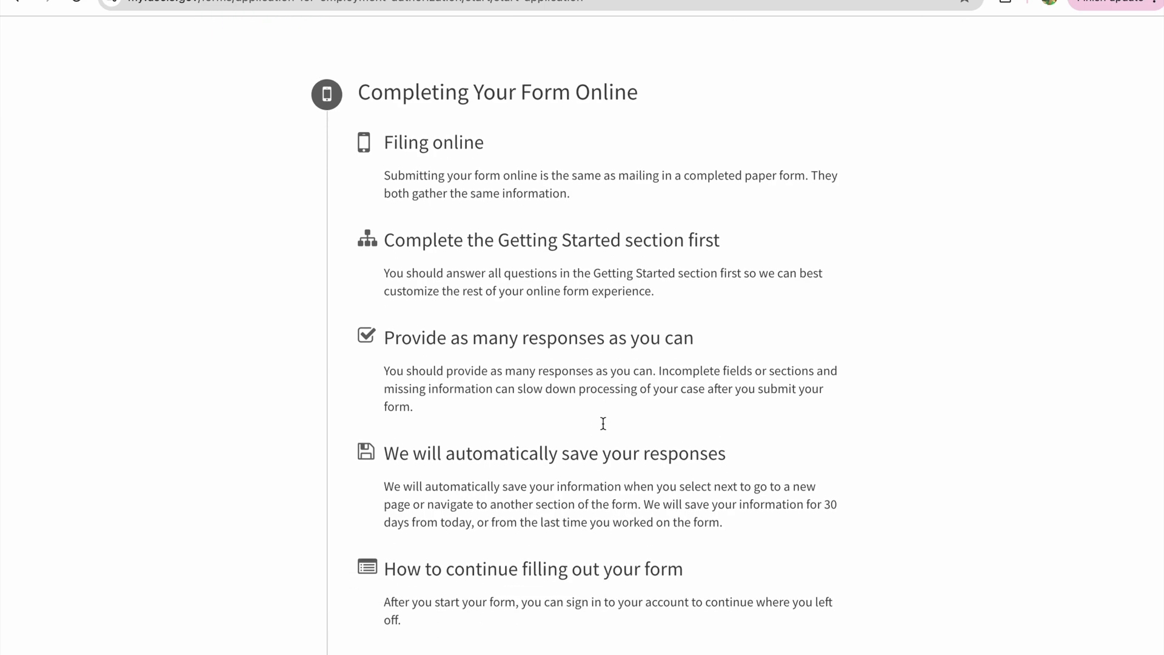
{"action": "scroll", "coordinate": [603, 426], "scroll_direction": "down", "scroll_amount": 20}
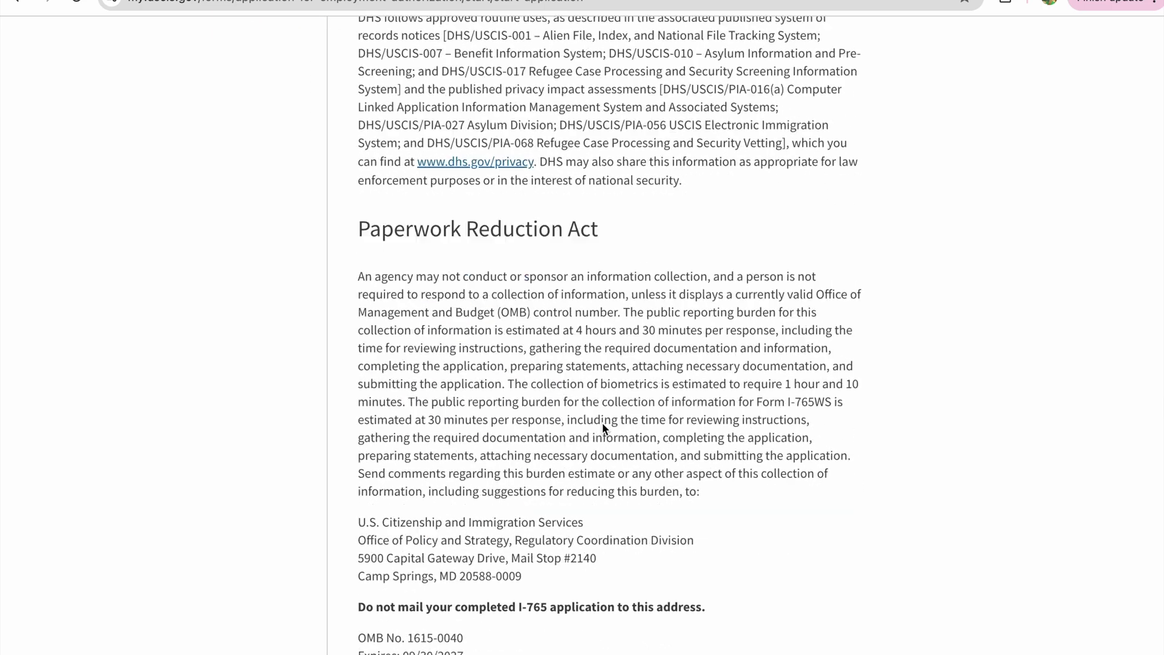
{"action": "scroll", "coordinate": [602, 425], "scroll_direction": "up", "scroll_amount": 3}
{"action": "left_click", "coordinate": [795, 557]}
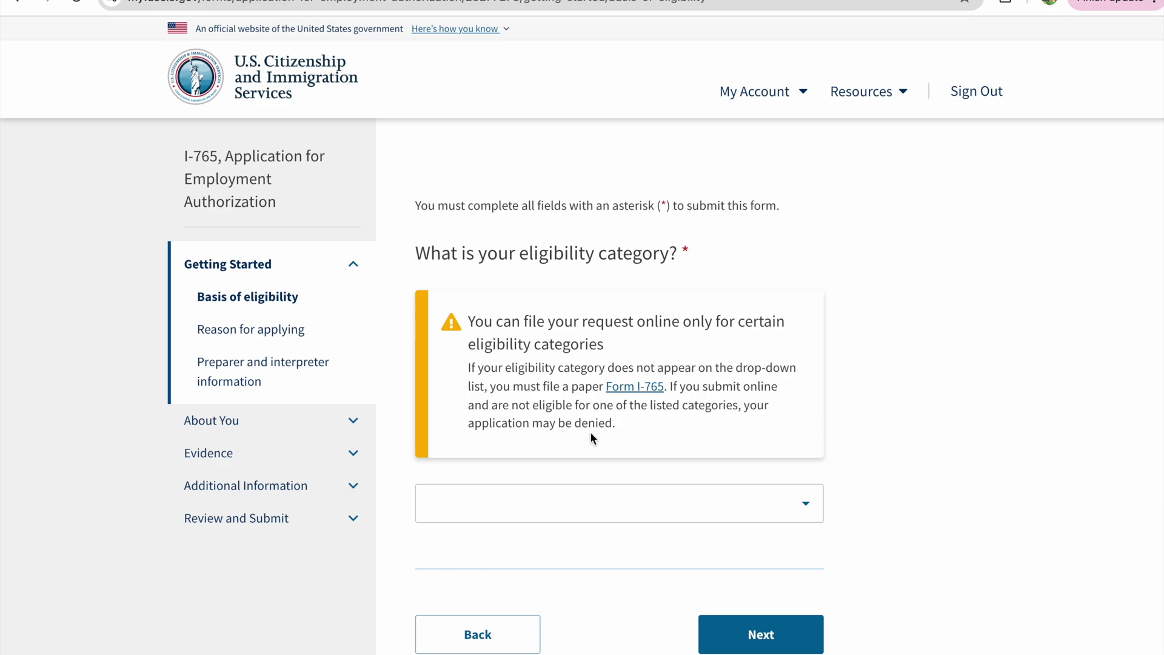
- Select the (c)(3)(C) STEM Extension category and fill the degree with Management Science
{"action": "scroll", "coordinate": [591, 431], "scroll_direction": "down", "scroll_amount": 2}
{"action": "left_click", "coordinate": [595, 374]}
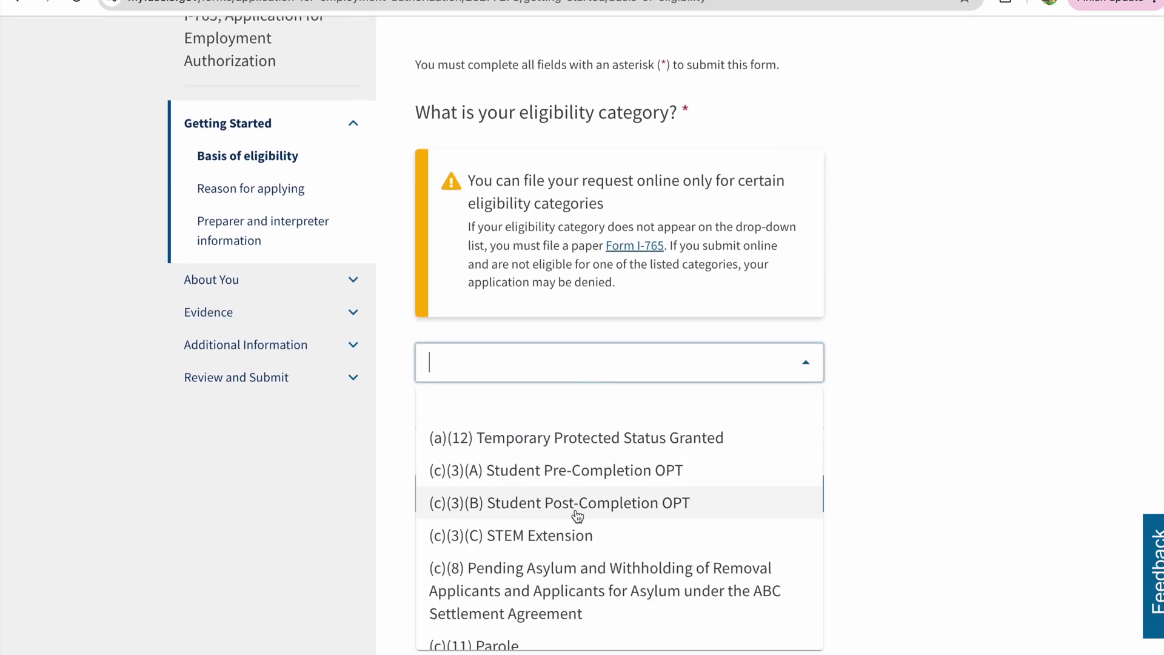
{"action": "left_click", "coordinate": [577, 536]}
{"action": "scroll", "coordinate": [608, 576], "scroll_direction": "down", "scroll_amount": 1}
{"action": "scroll", "coordinate": [607, 576], "scroll_direction": "down", "scroll_amount": 2}
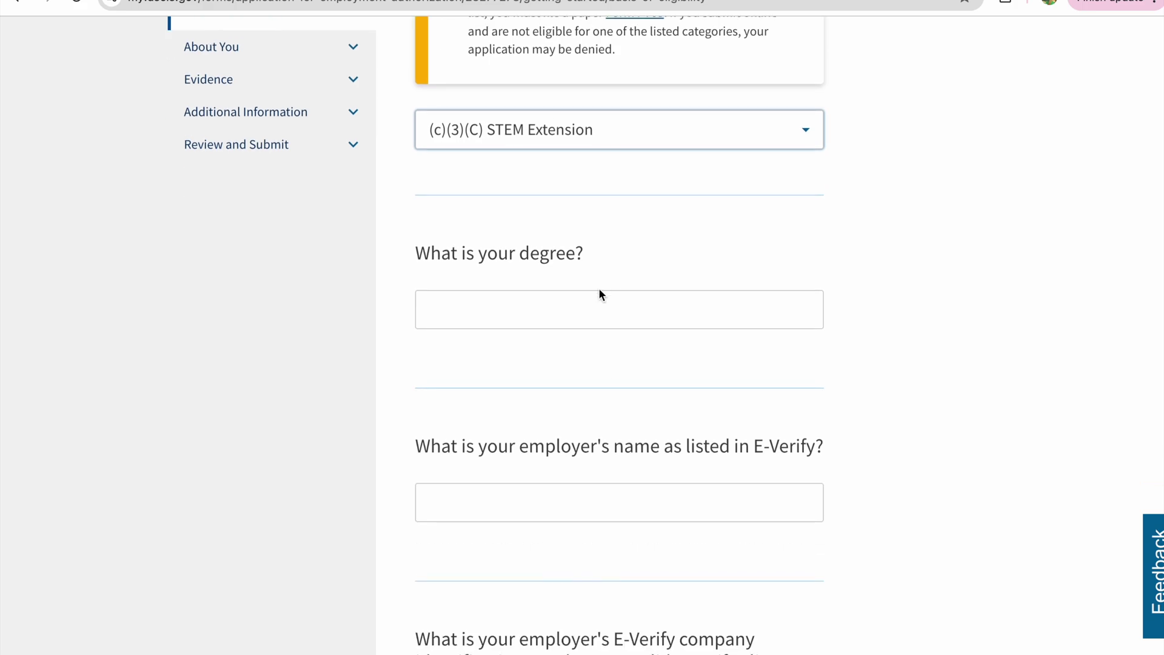
{"action": "left_click", "coordinate": [592, 297]}
{"action": "left_click", "coordinate": [567, 337]}
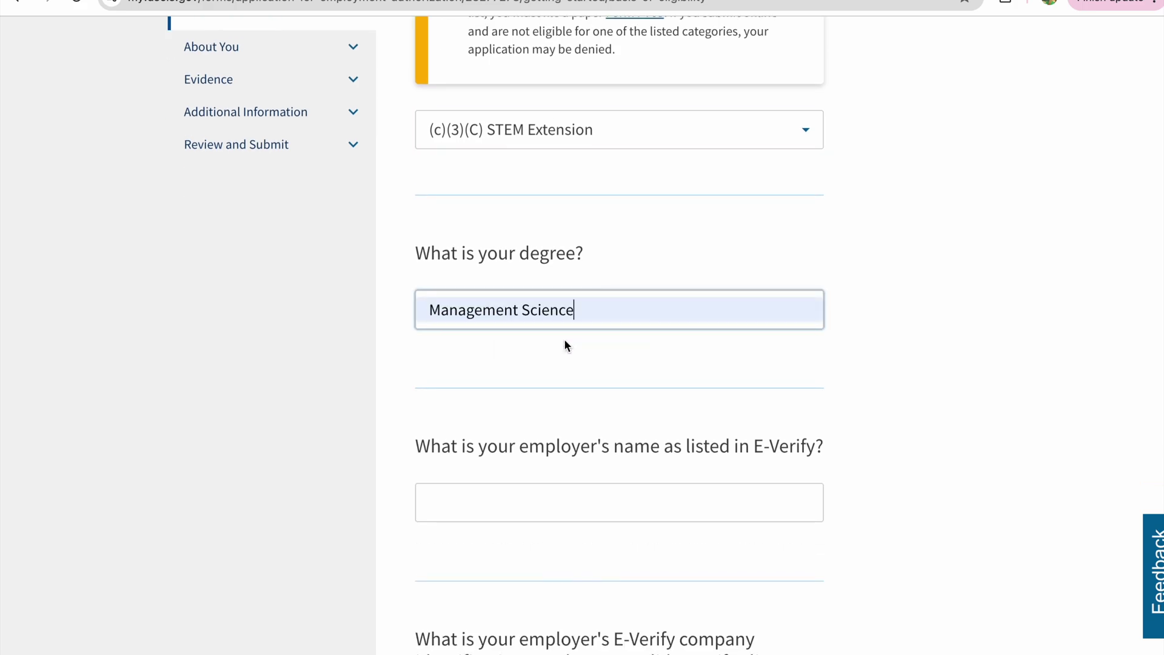
- Accept the suggested employer E-Verify name and paste in the employer's E-Verify ID number
{"action": "scroll", "coordinate": [530, 417], "scroll_direction": "down", "scroll_amount": 1}
{"action": "left_click", "coordinate": [553, 411]}
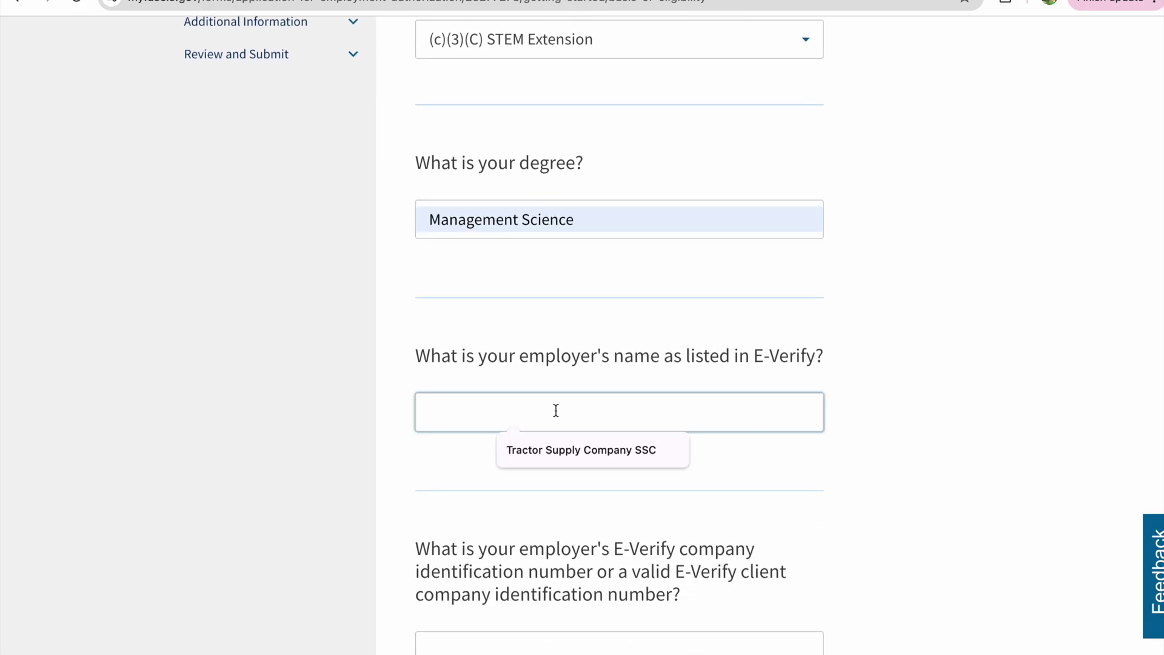
{"action": "left_click", "coordinate": [555, 454]}
{"action": "left_click", "coordinate": [556, 454]}
{"action": "scroll", "coordinate": [509, 503], "scroll_direction": "down", "scroll_amount": 4}
{"action": "key", "text": "Tab"}
{"action": "type", "text": "9207436"}
- Decline premium processing and continue to the reason for applying page
{"action": "scroll", "coordinate": [493, 472], "scroll_direction": "down", "scroll_amount": 5}
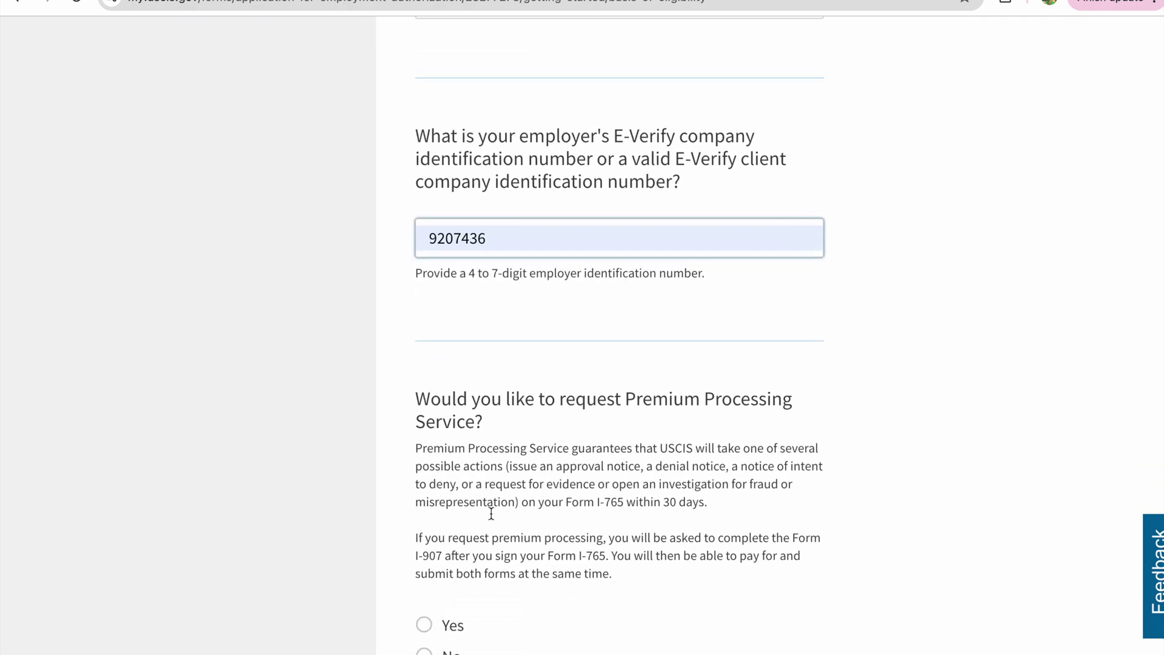
{"action": "scroll", "coordinate": [492, 518], "scroll_direction": "down", "scroll_amount": 2}
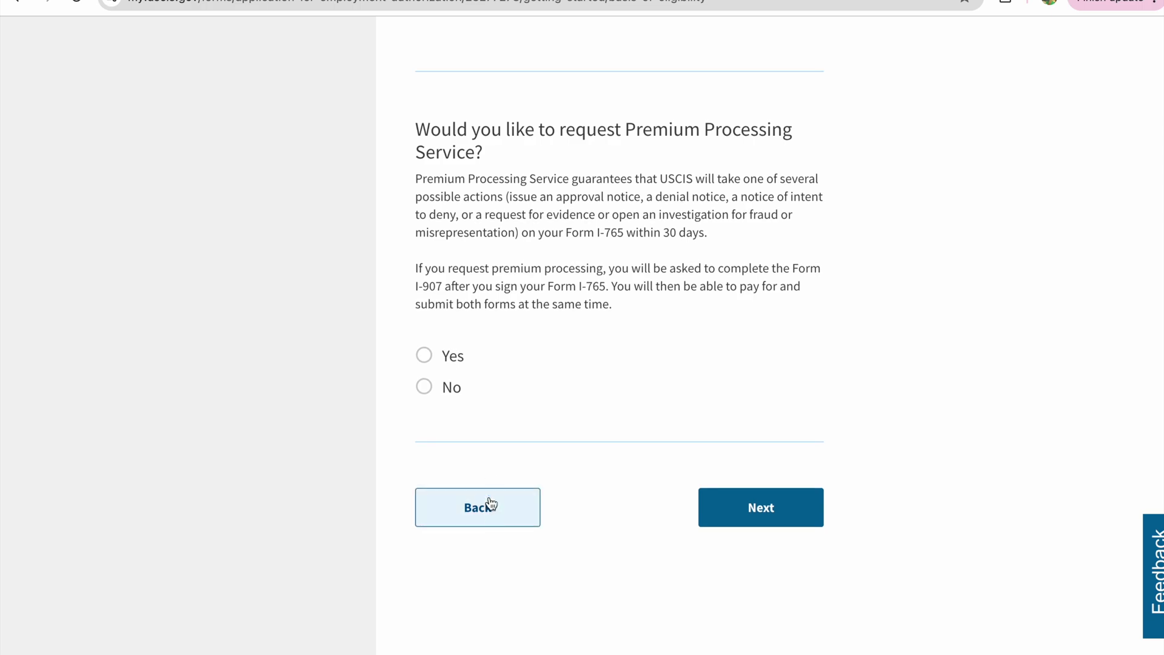
{"action": "scroll", "coordinate": [506, 230], "scroll_direction": "up", "scroll_amount": 3}
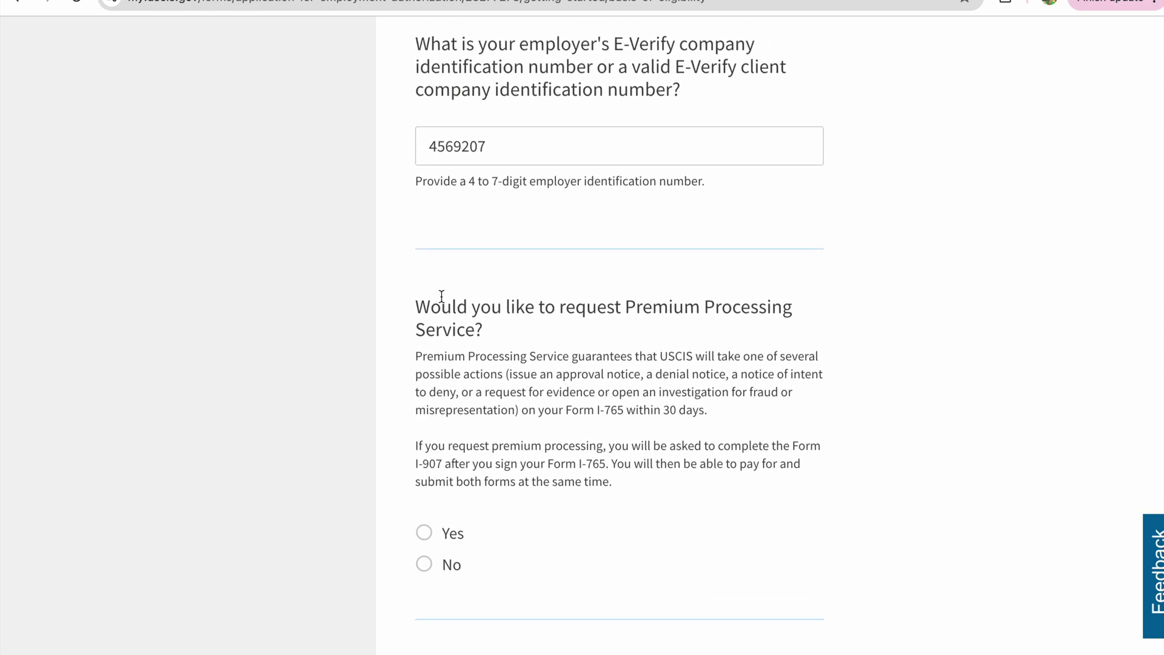
{"action": "scroll", "coordinate": [451, 467], "scroll_direction": "down", "scroll_amount": 1}
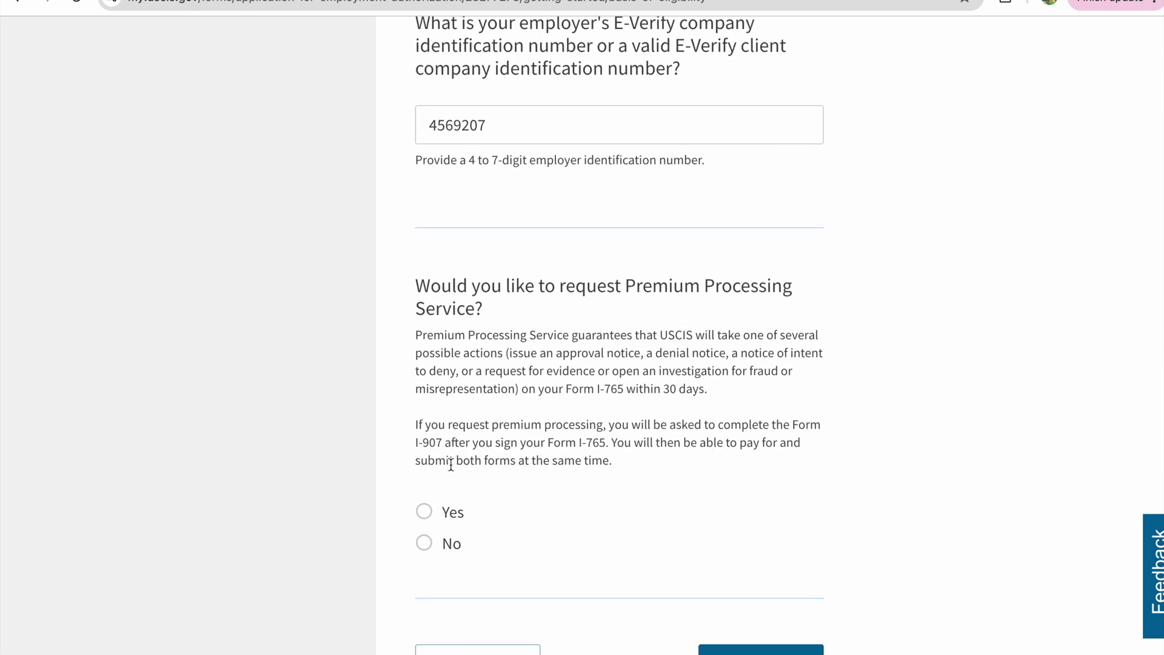
{"action": "left_click", "coordinate": [425, 508]}
{"action": "scroll", "coordinate": [580, 548], "scroll_direction": "down", "scroll_amount": 1}
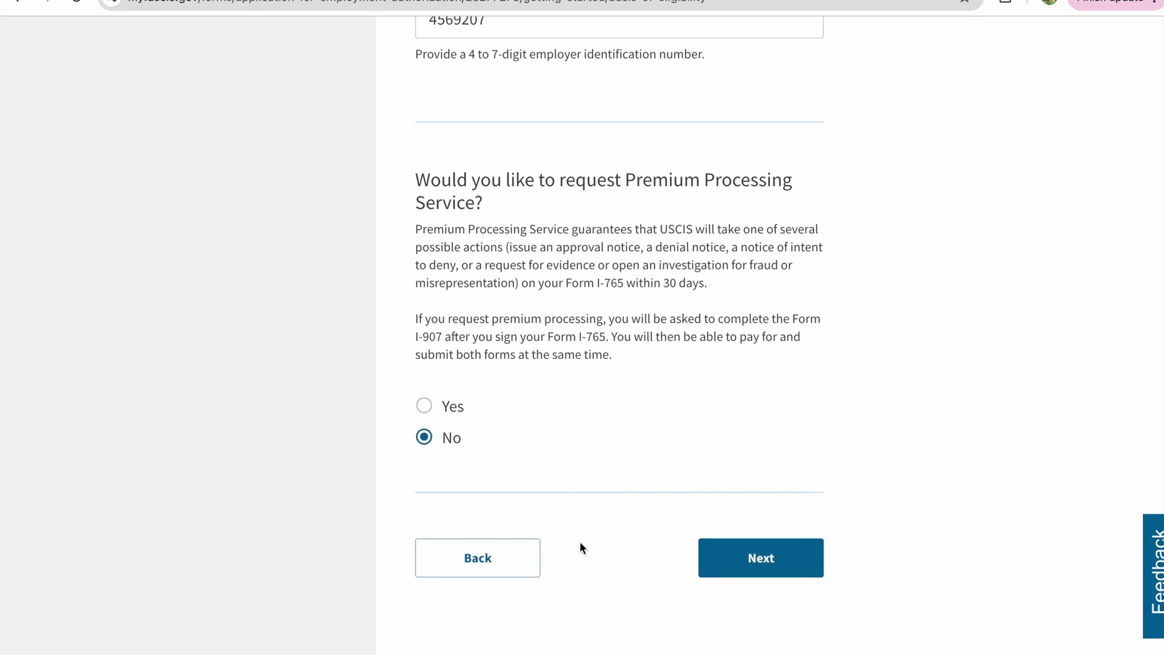
{"action": "left_click", "coordinate": [753, 554]}
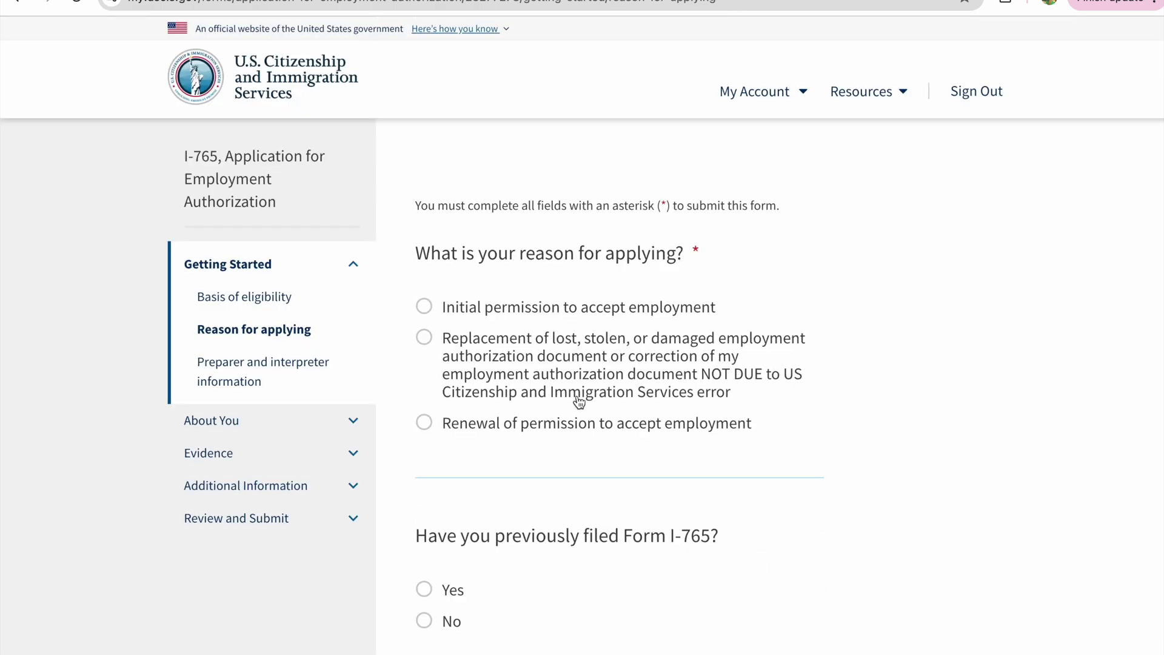
- Choose renewal of permission as the reason, answer No to someone assisting, and continue
{"action": "scroll", "coordinate": [579, 401], "scroll_direction": "down", "scroll_amount": 1}
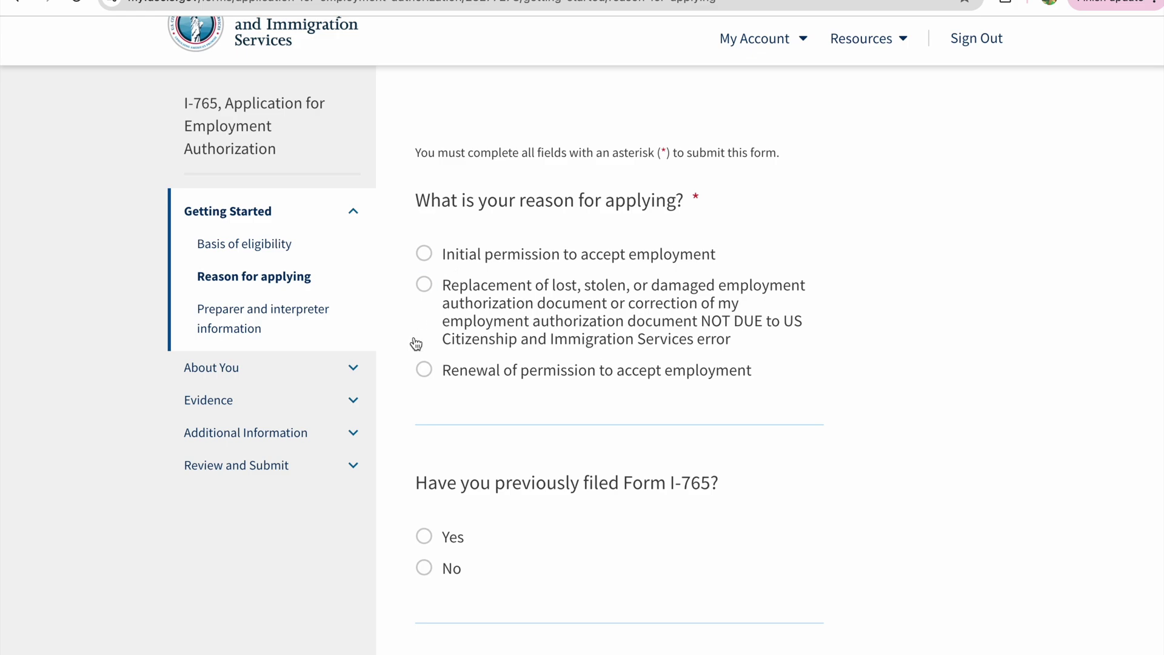
{"action": "left_click", "coordinate": [426, 370]}
{"action": "scroll", "coordinate": [438, 401], "scroll_direction": "down", "scroll_amount": 3}
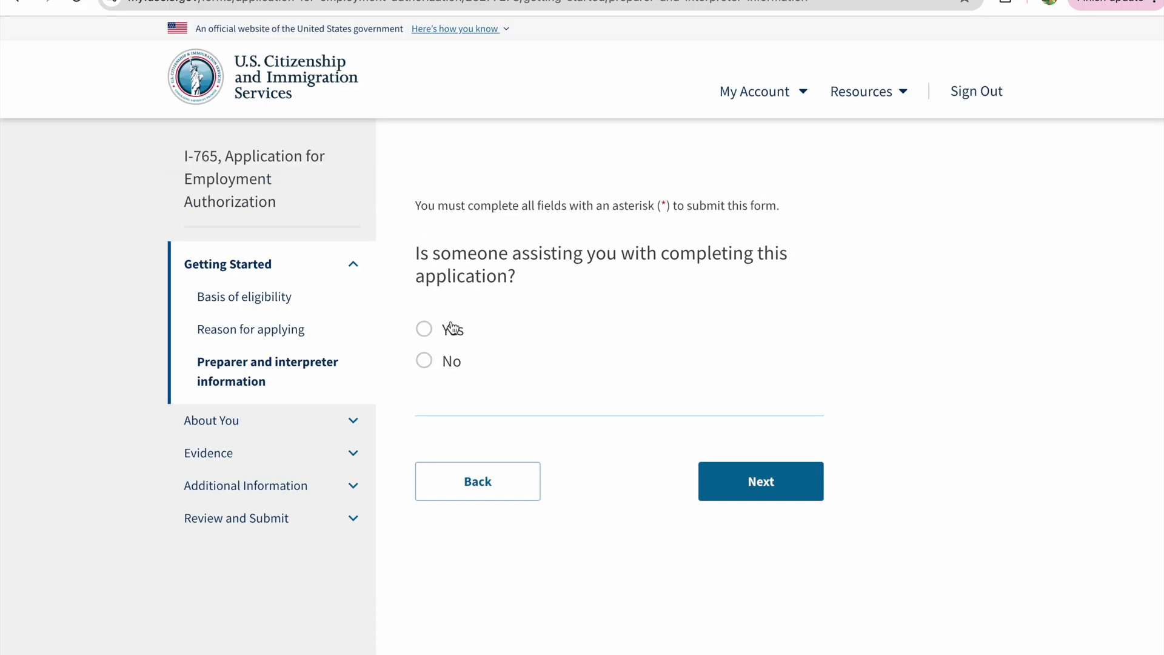
{"action": "left_click", "coordinate": [424, 361]}
{"action": "left_click", "coordinate": [762, 482]}
- Enter the applicant's family name and answer No to having used other names
{"action": "left_click", "coordinate": [570, 386]}
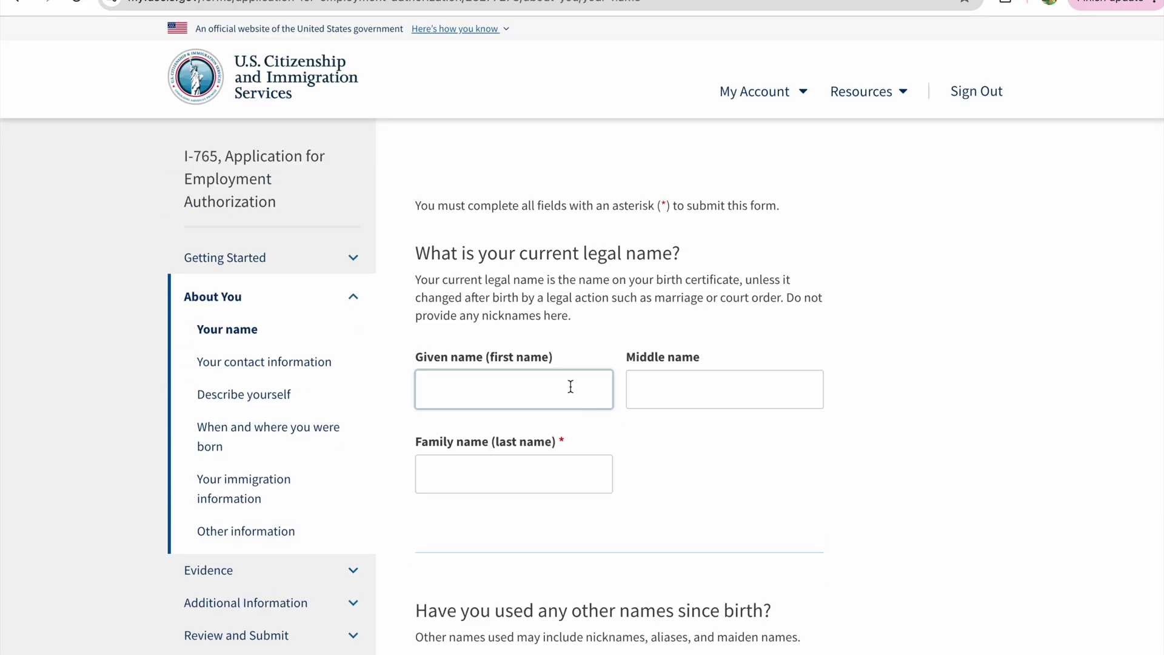
{"action": "left_click", "coordinate": [528, 469]}
{"action": "type", "text": "Thummala"}
{"action": "scroll", "coordinate": [653, 528], "scroll_direction": "down", "scroll_amount": 7}
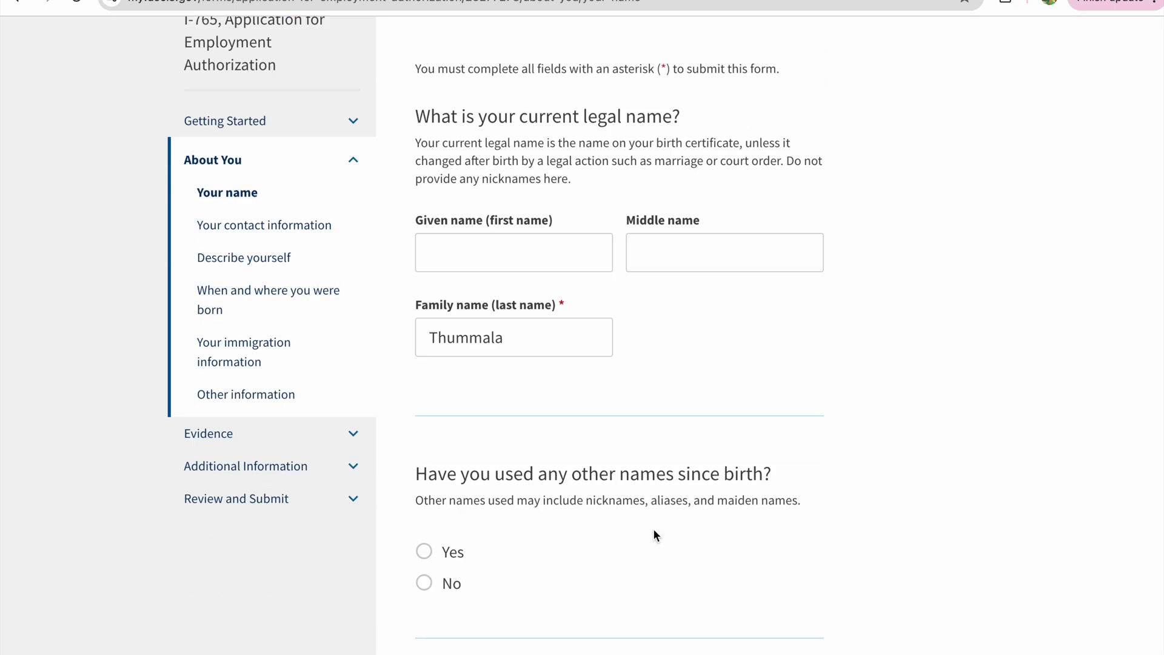
{"action": "scroll", "coordinate": [584, 238], "scroll_direction": "up", "scroll_amount": 1}
{"action": "left_click", "coordinate": [428, 322]}
{"action": "left_click", "coordinate": [739, 440]}
- Fill in the e-mail address, telephone numbers and mailing address lines, then continue to the birthplace page
{"action": "left_click", "coordinate": [436, 549]}
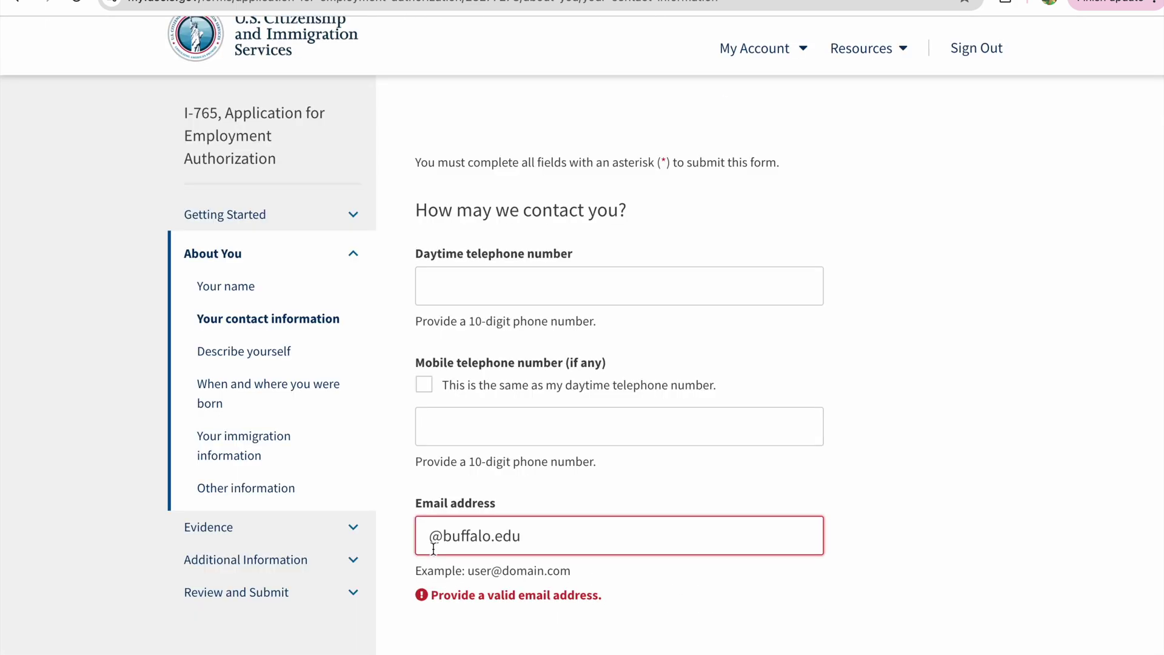
{"action": "type", "text": "lt"}
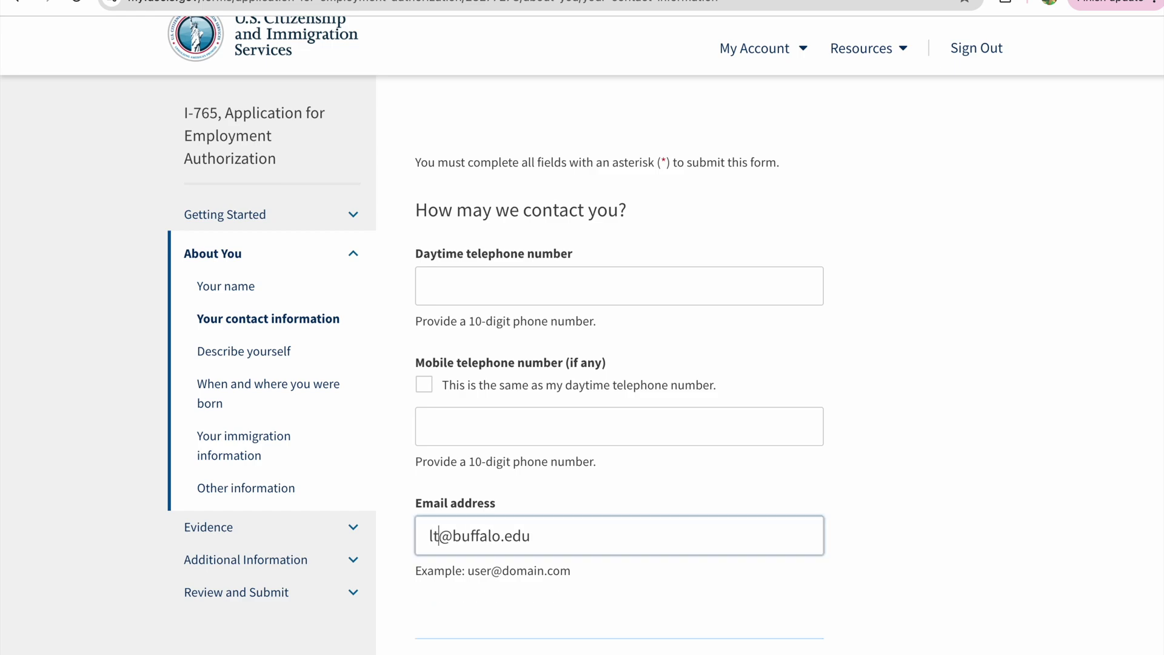
{"action": "type", "text": "h"}
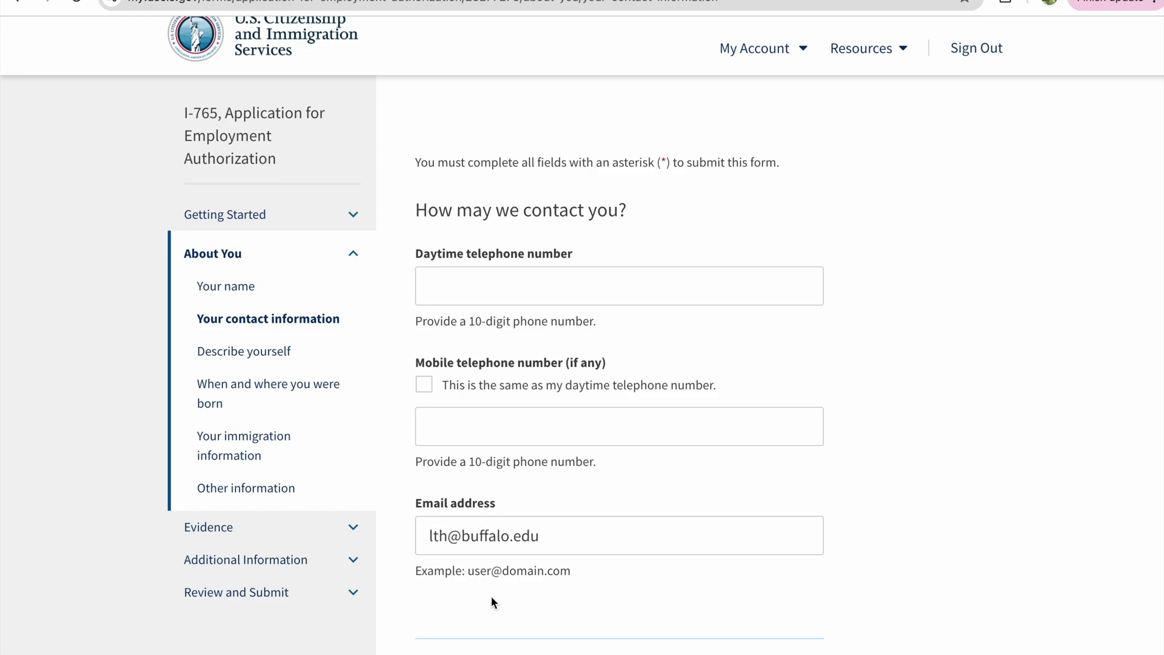
{"action": "left_click", "coordinate": [493, 283]}
{"action": "left_click", "coordinate": [473, 442]}
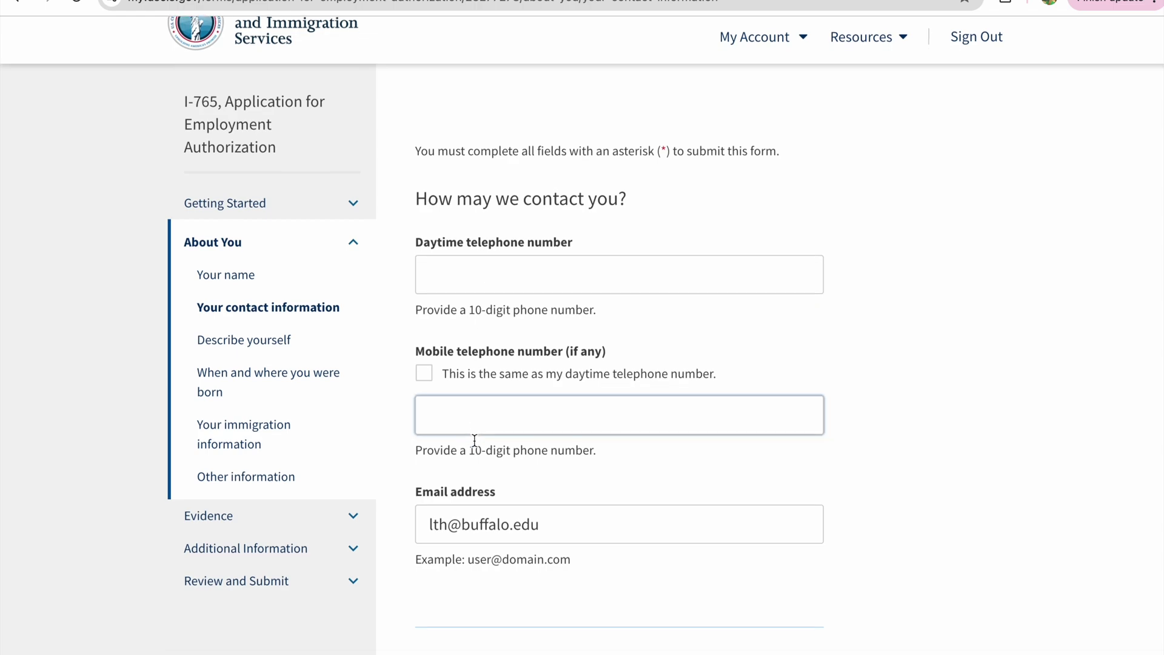
{"action": "scroll", "coordinate": [720, 443], "scroll_direction": "down", "scroll_amount": 6}
{"action": "scroll", "coordinate": [627, 525], "scroll_direction": "down", "scroll_amount": 2}
{"action": "left_click", "coordinate": [679, 431]}
{"action": "left_click", "coordinate": [704, 522]}
{"action": "scroll", "coordinate": [704, 522], "scroll_direction": "down", "scroll_amount": 1}
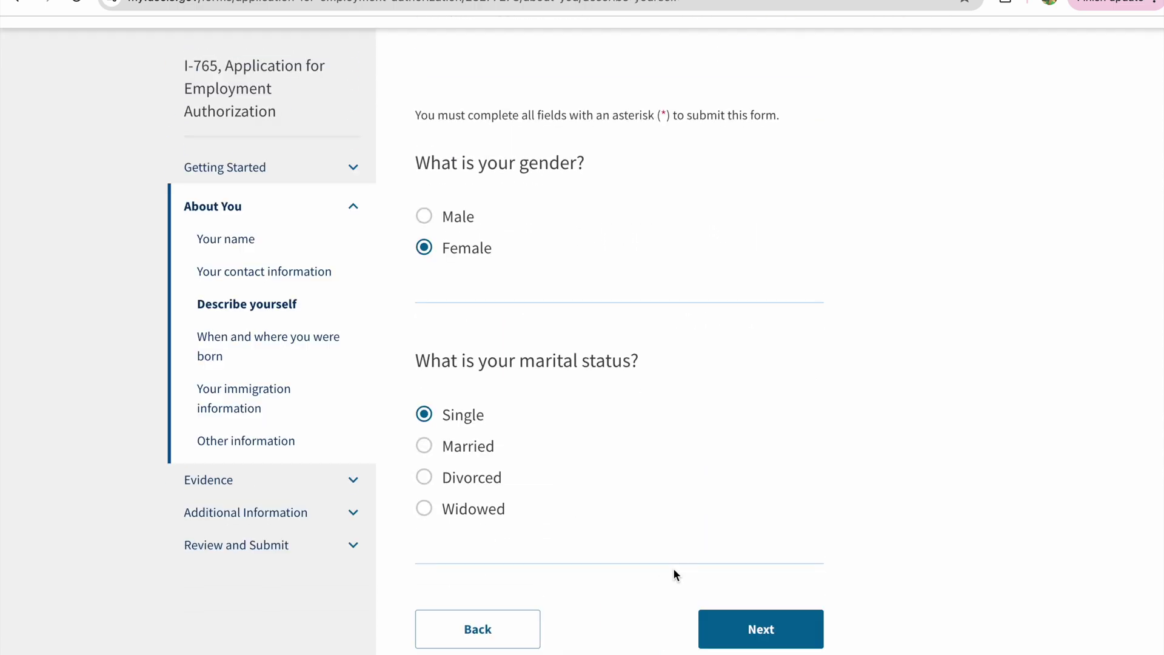
{"action": "scroll", "coordinate": [697, 555], "scroll_direction": "down", "scroll_amount": 1}
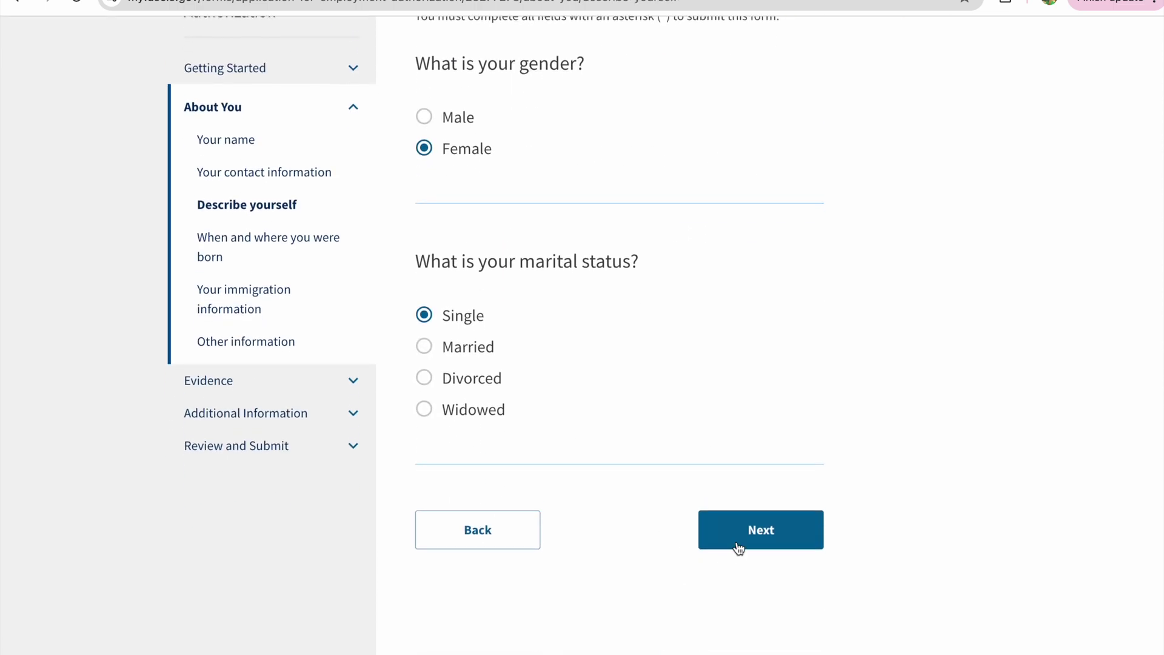
{"action": "left_click", "coordinate": [737, 545]}
- Enter Warangal as the birth city, correcting a wrong autofill, and fill in the date of birth
{"action": "scroll", "coordinate": [617, 418], "scroll_direction": "down", "scroll_amount": 1}
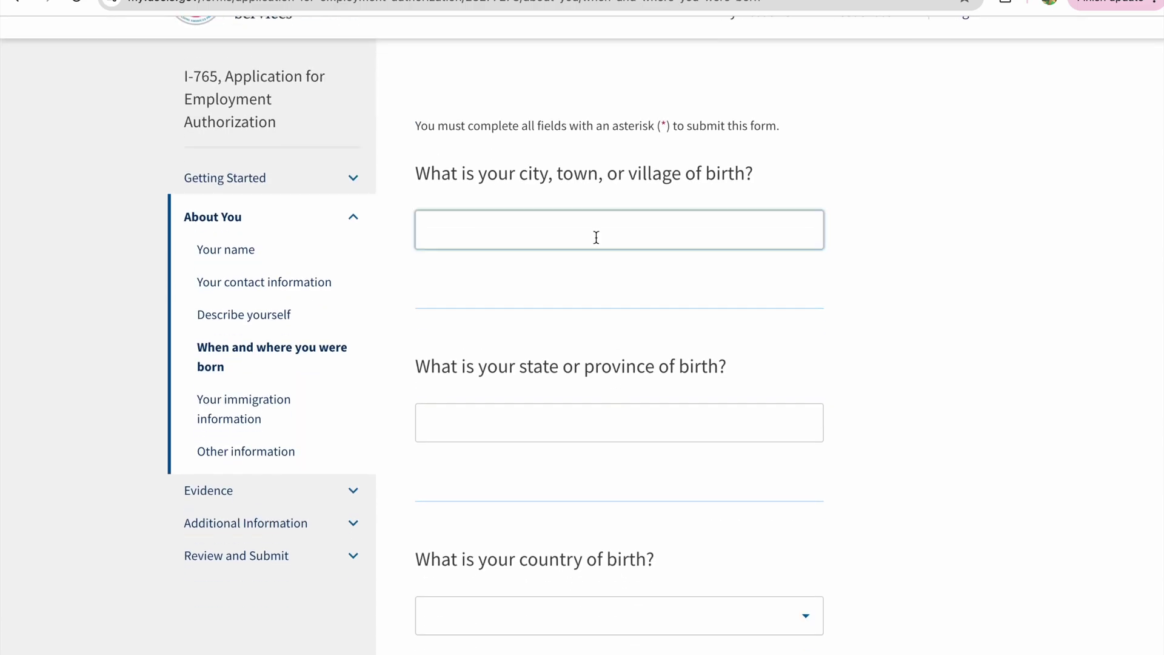
{"action": "left_click", "coordinate": [586, 236]}
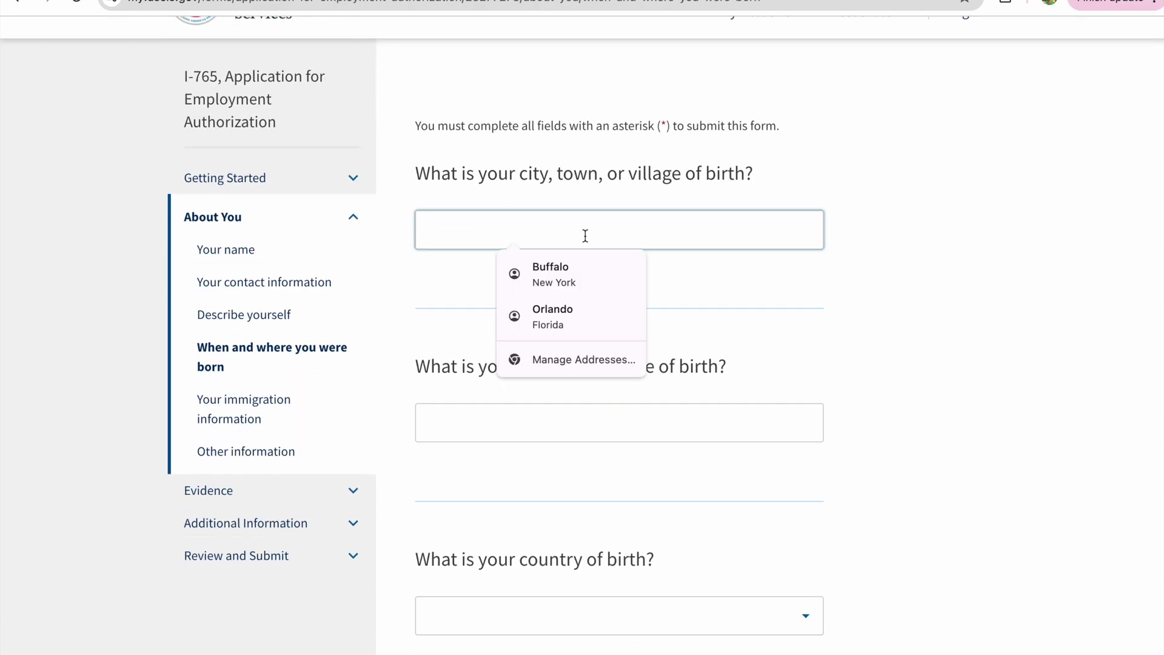
{"action": "type", "text": "Warangal"}
{"action": "left_click", "coordinate": [545, 291]}
{"action": "left_click", "coordinate": [518, 246]}
{"action": "key", "text": "ctrl+a"}
{"action": "key", "text": "BackSpace"}
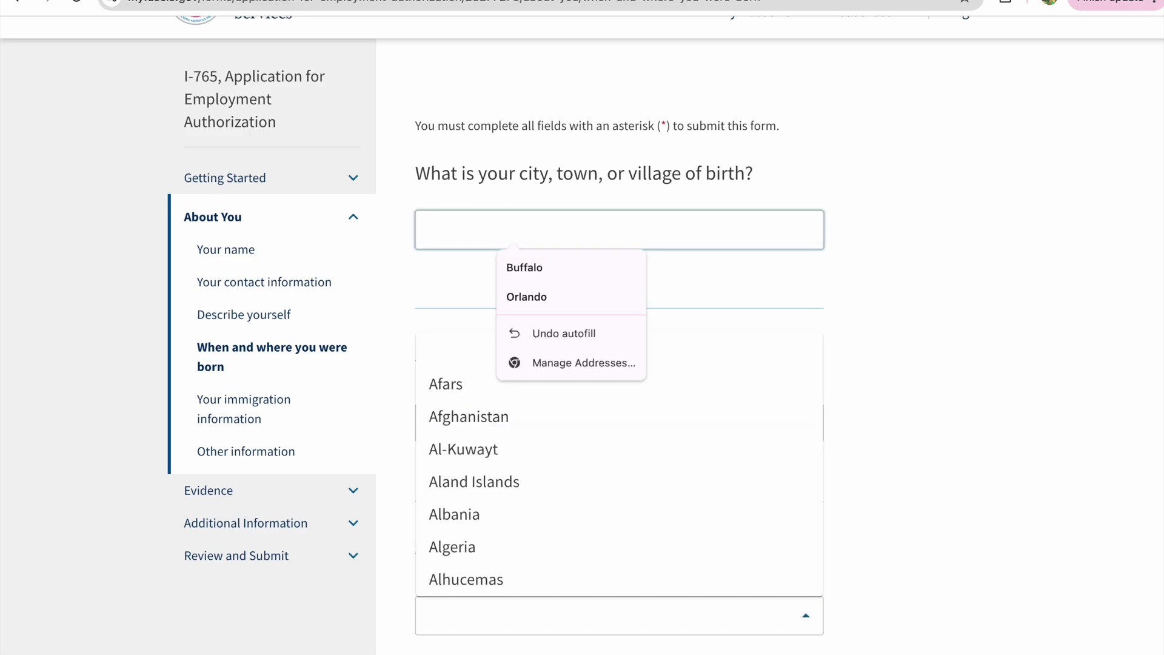
{"action": "type", "text": "Warangal"}
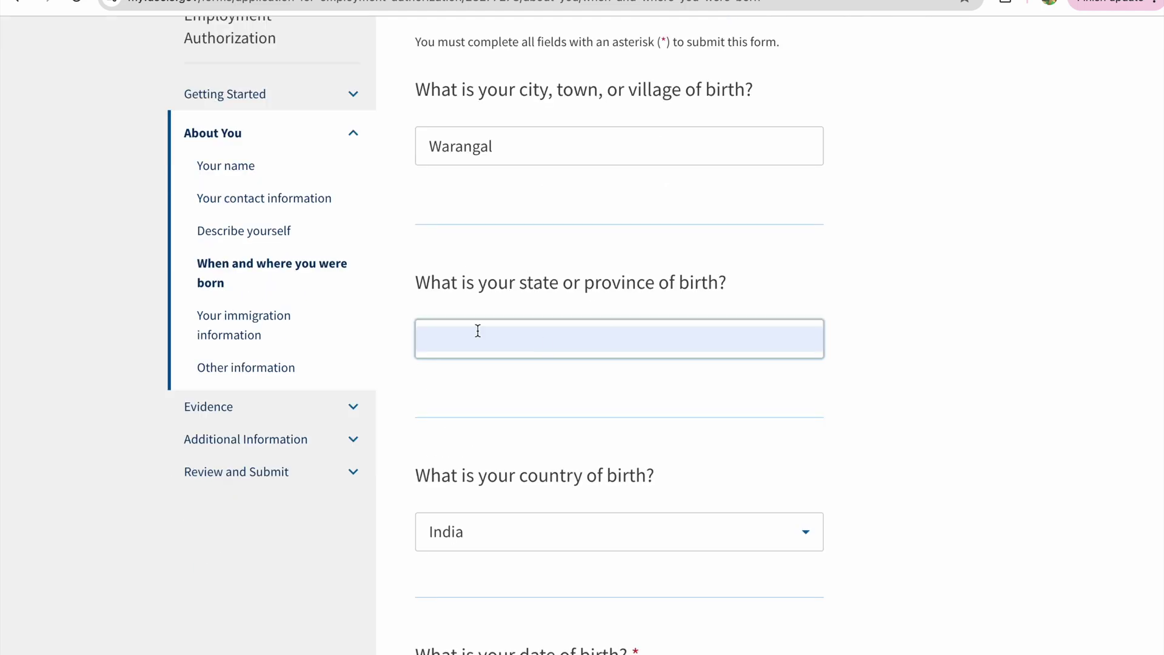
{"action": "scroll", "coordinate": [471, 487], "scroll_direction": "down", "scroll_amount": 5}
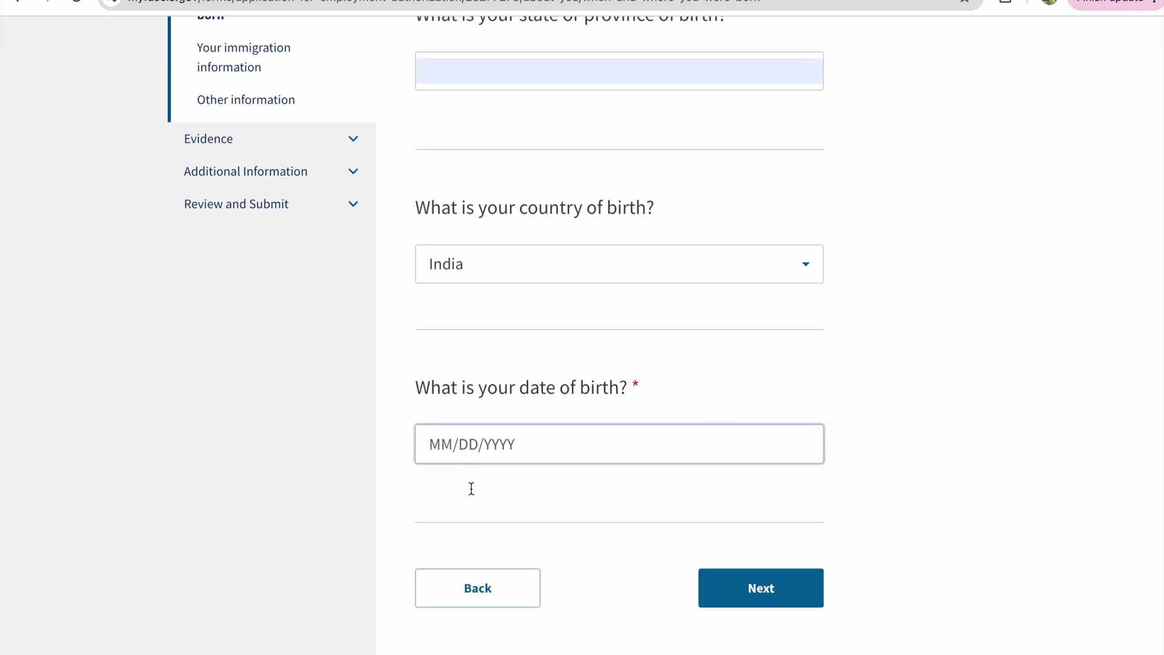
{"action": "left_click", "coordinate": [528, 449]}
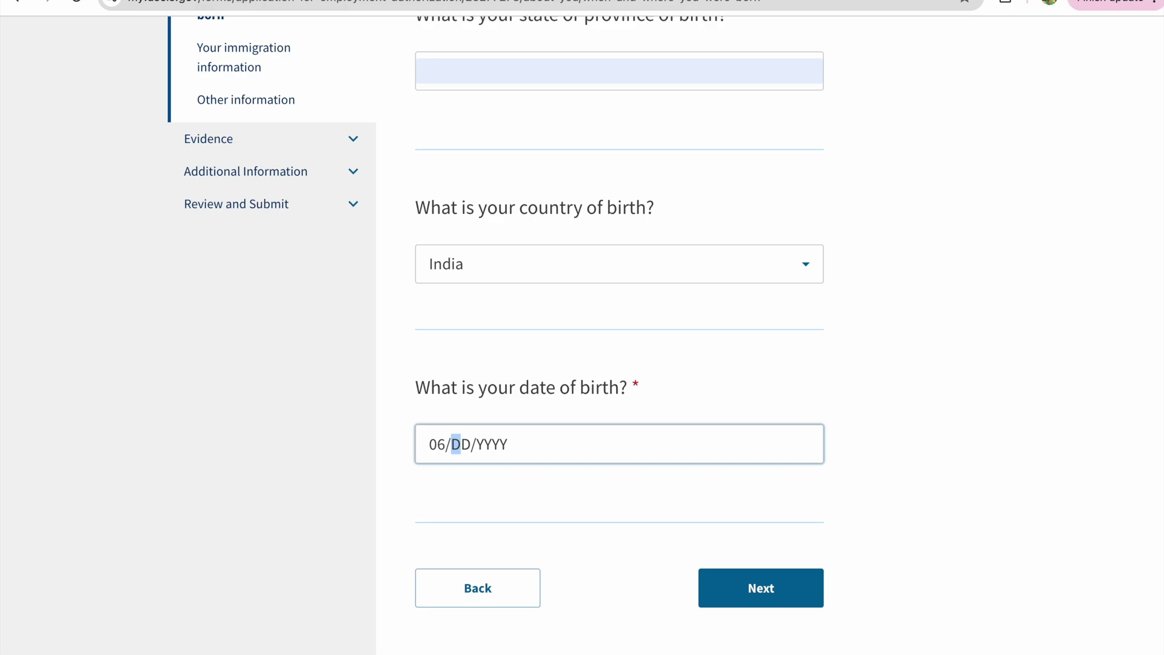
{"action": "scroll", "coordinate": [769, 75], "scroll_direction": "down", "scroll_amount": 9}
- Select India as country of citizenship and enter the I-94 record number
{"action": "left_click", "coordinate": [770, 70]}
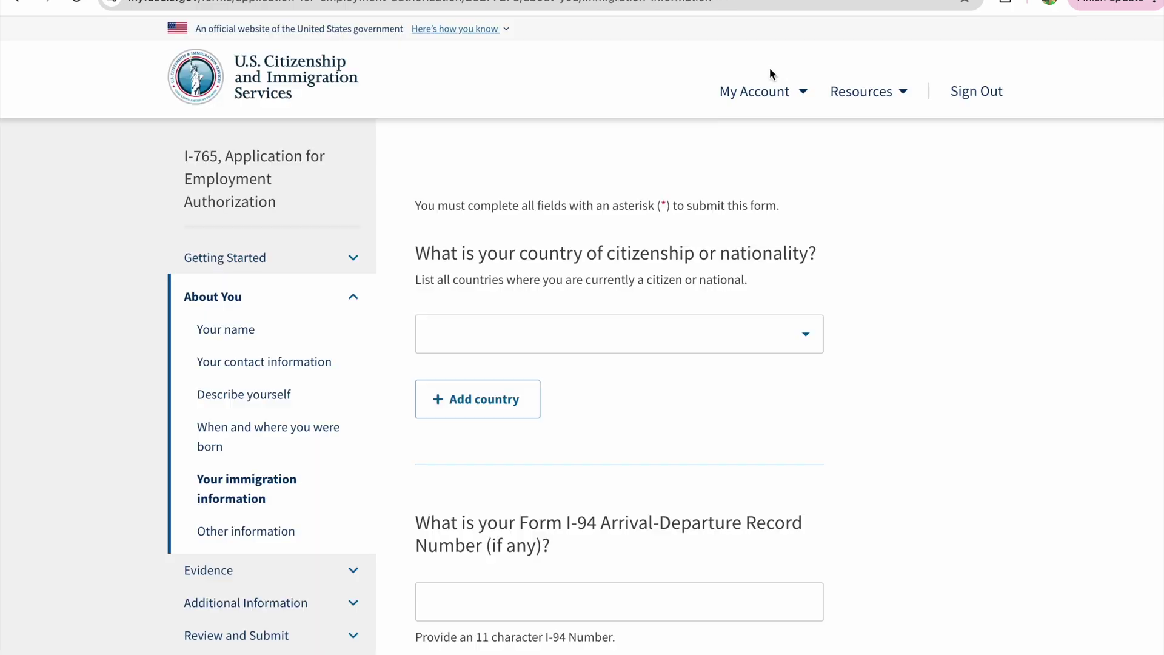
{"action": "scroll", "coordinate": [702, 294], "scroll_direction": "down", "scroll_amount": 2}
{"action": "left_click", "coordinate": [734, 226]}
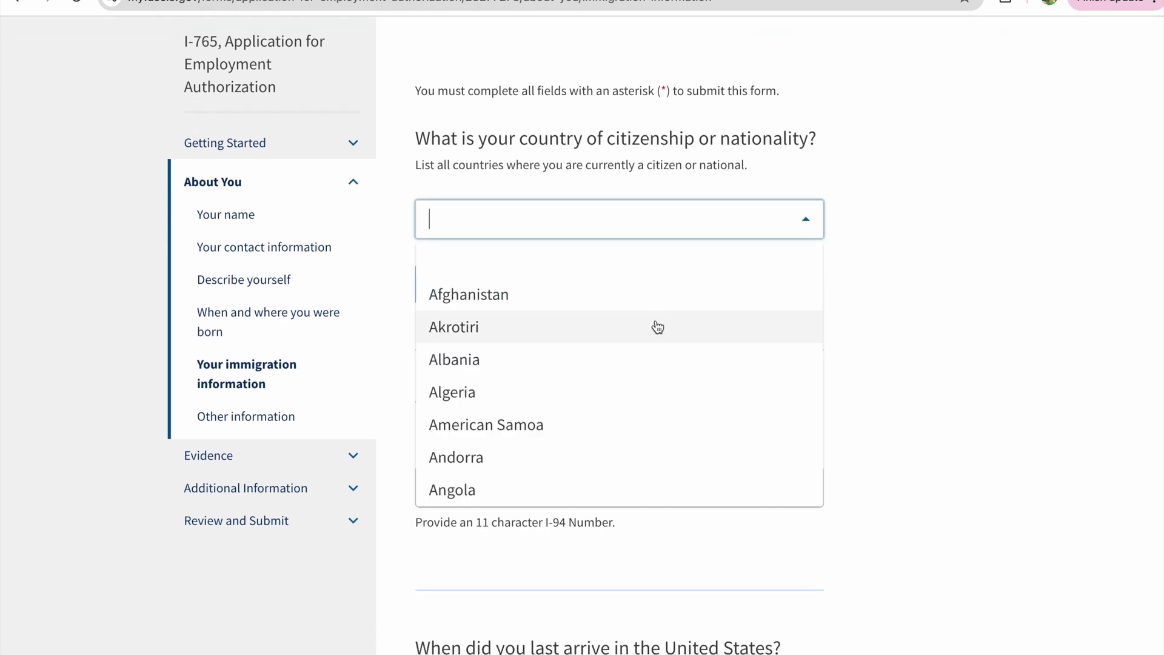
{"action": "type", "text": "i"}
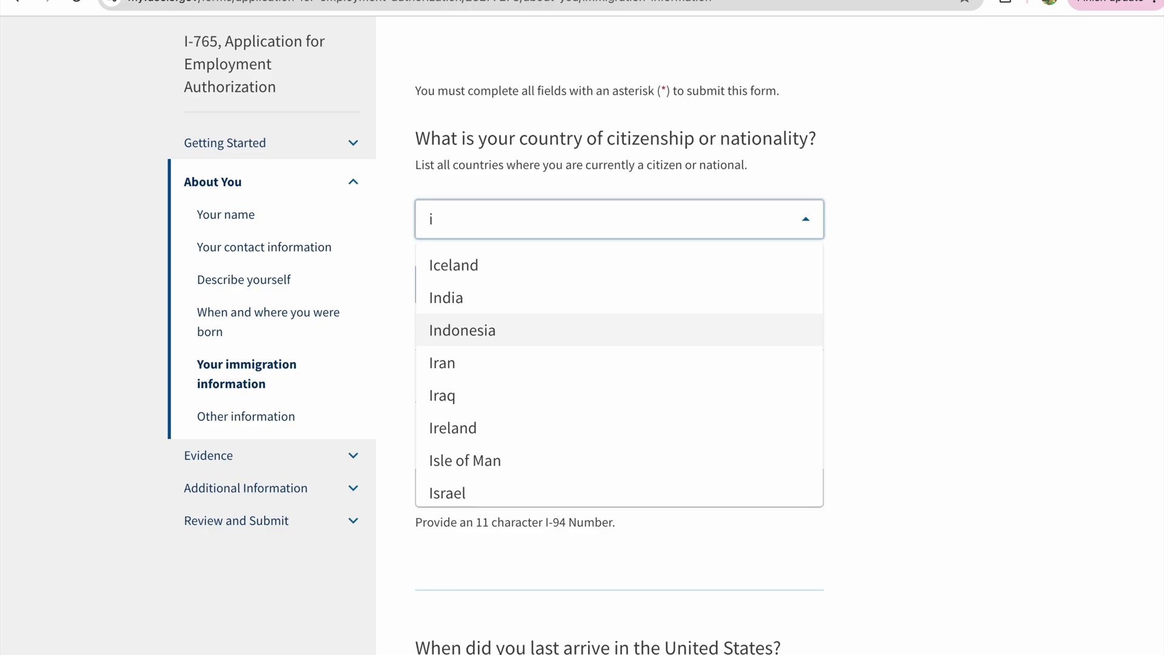
{"action": "left_click", "coordinate": [593, 306]}
{"action": "scroll", "coordinate": [541, 424], "scroll_direction": "down", "scroll_amount": 4}
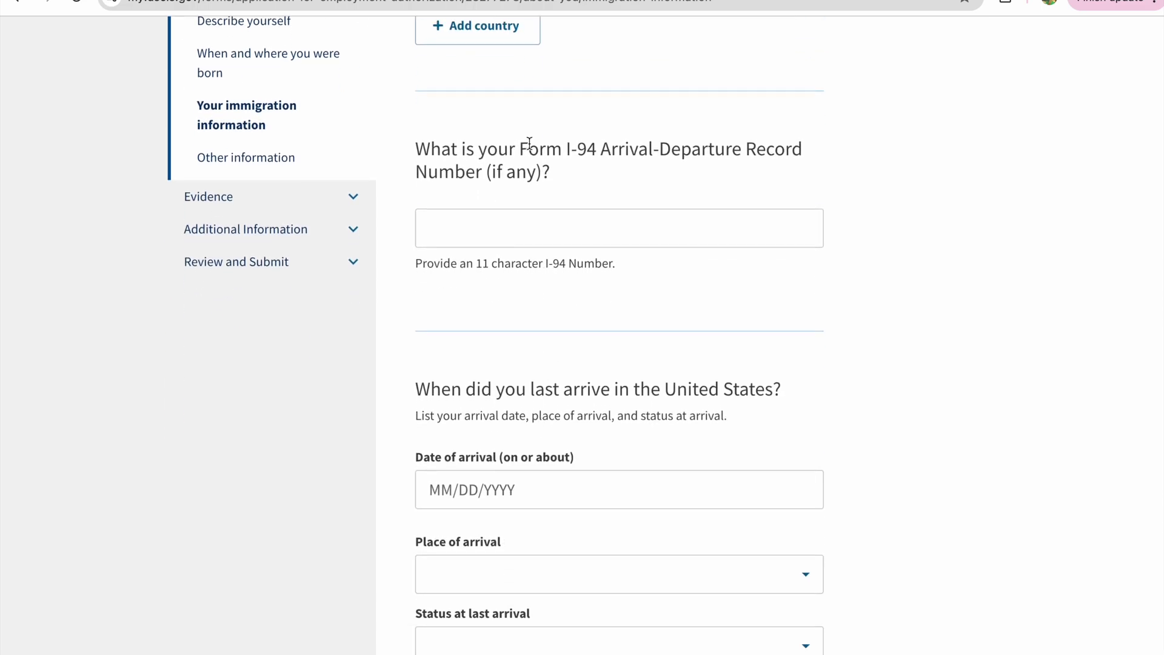
{"action": "left_click", "coordinate": [530, 229]}
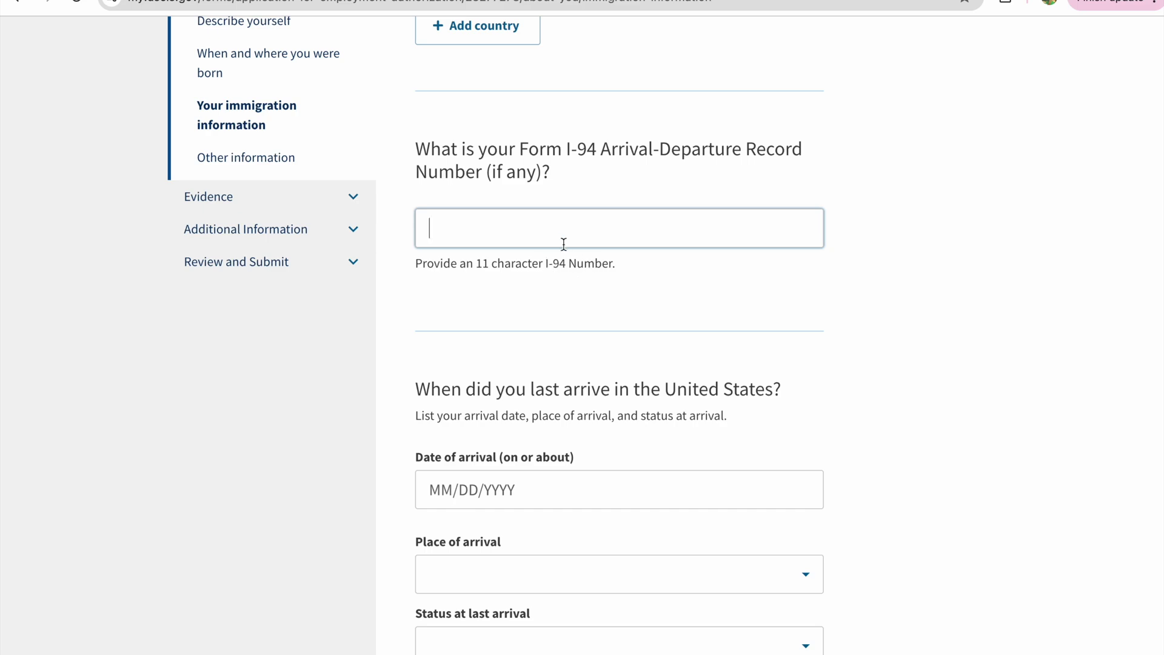
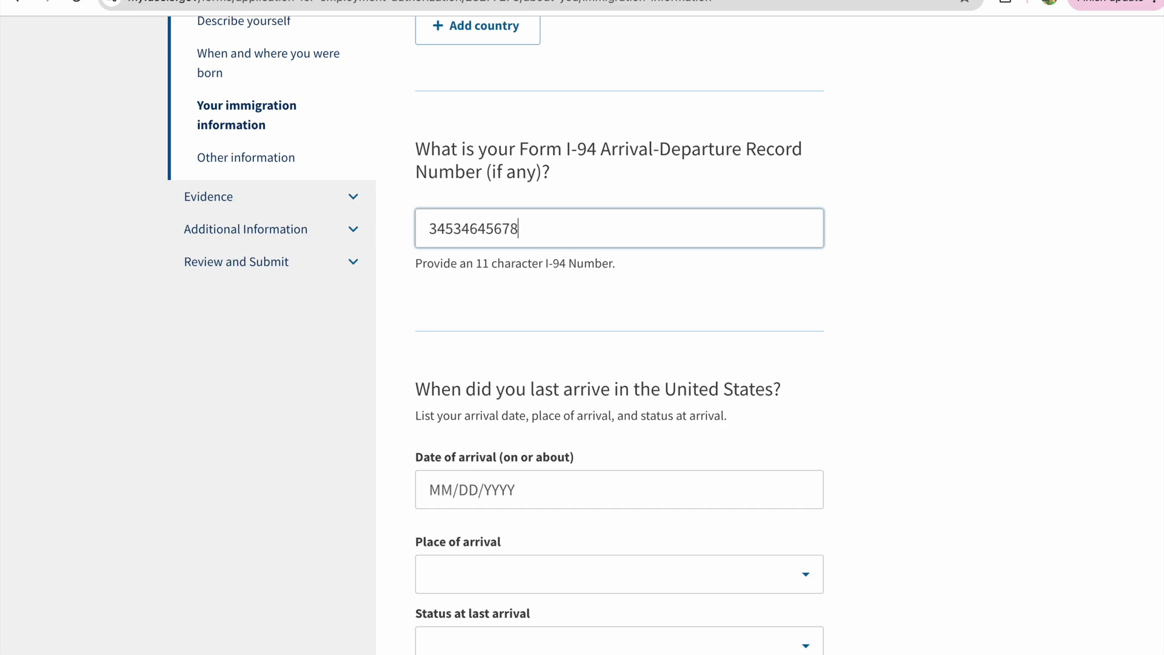
- Record arrival on 01/30/2024 at NEW YORK, NY with F1 student status
{"action": "scroll", "coordinate": [532, 388], "scroll_direction": "down", "scroll_amount": 3}
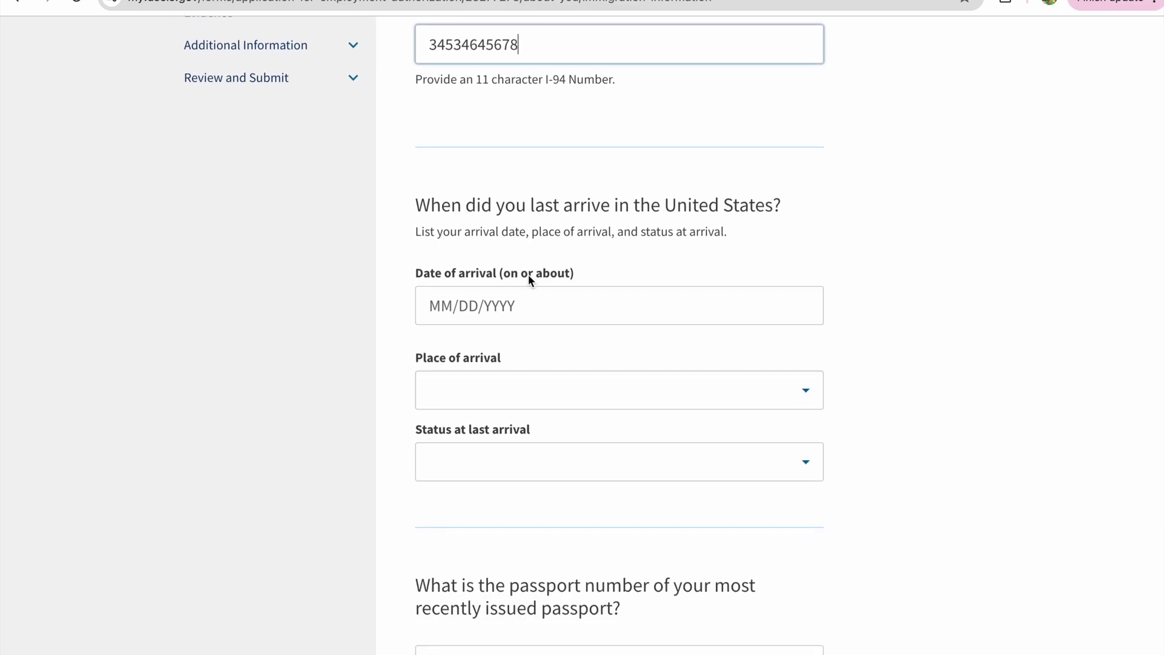
{"action": "left_click", "coordinate": [560, 315]}
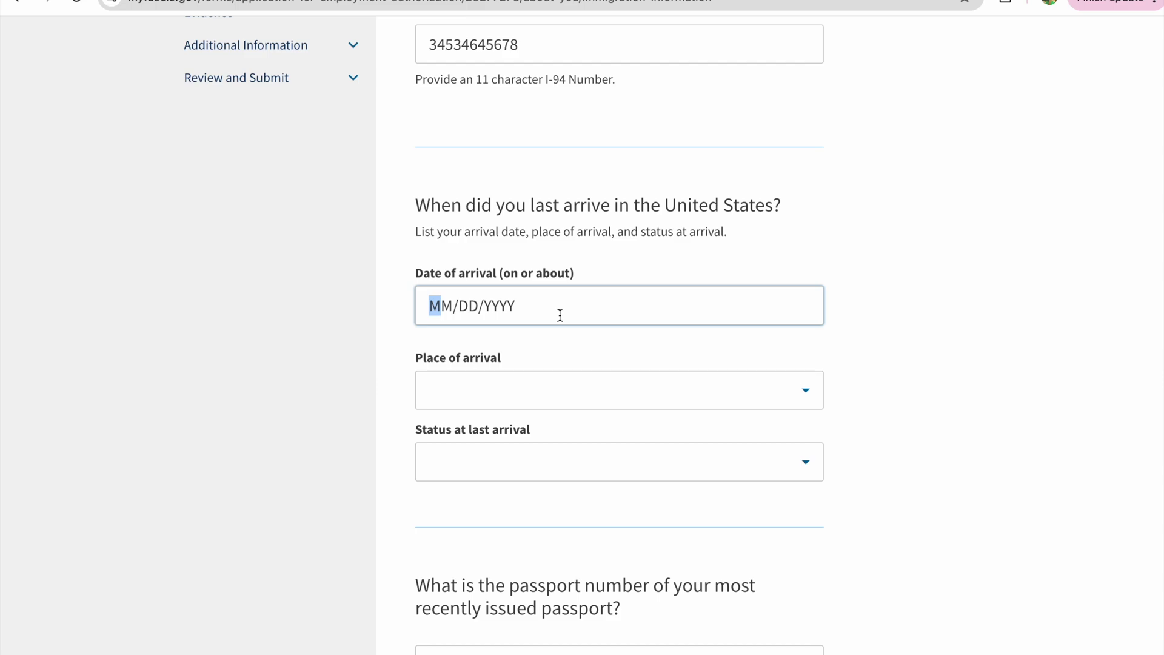
{"action": "type", "text": "01/"}
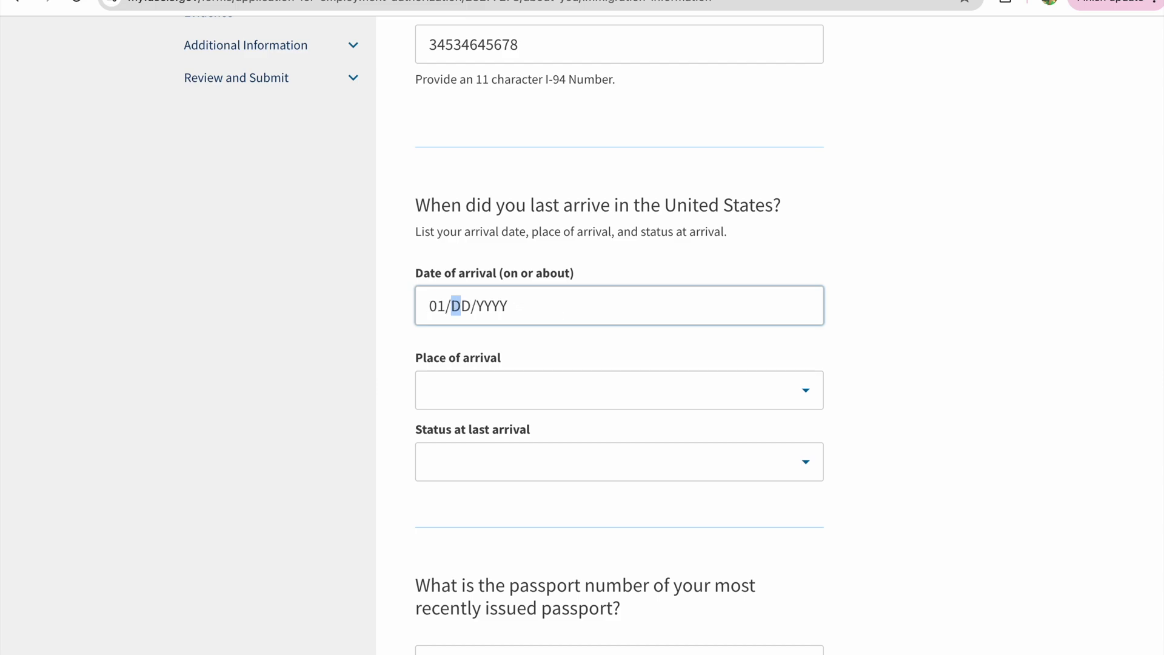
{"action": "type", "text": "30/2024"}
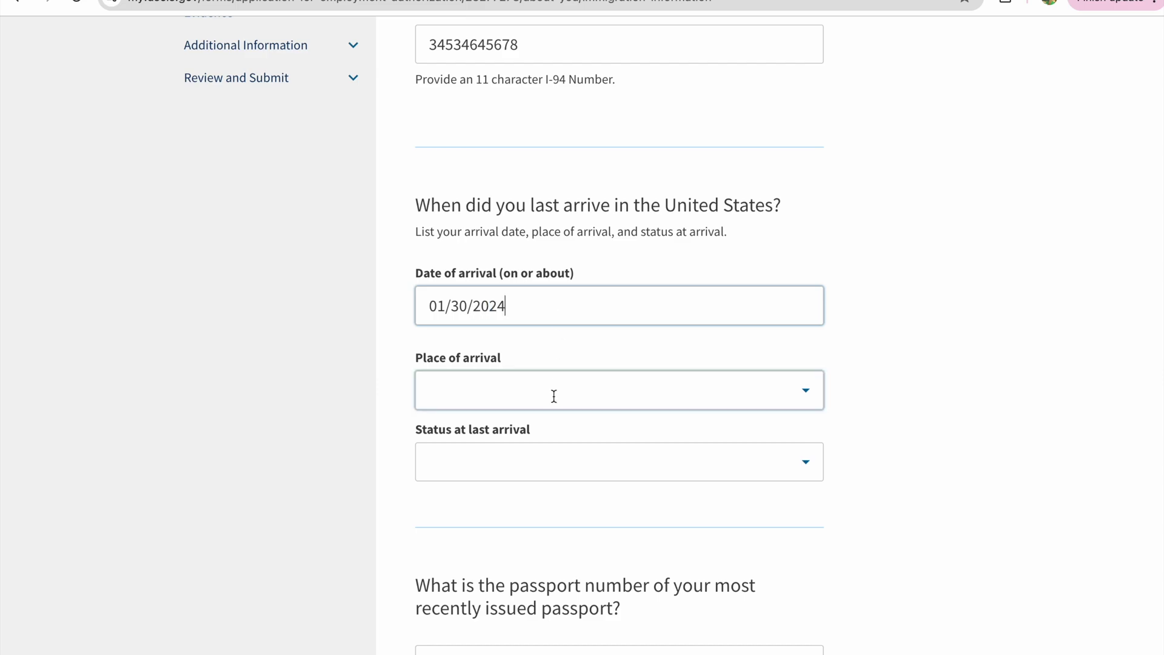
{"action": "scroll", "coordinate": [554, 390], "scroll_direction": "down", "scroll_amount": 2}
{"action": "left_click", "coordinate": [562, 297]}
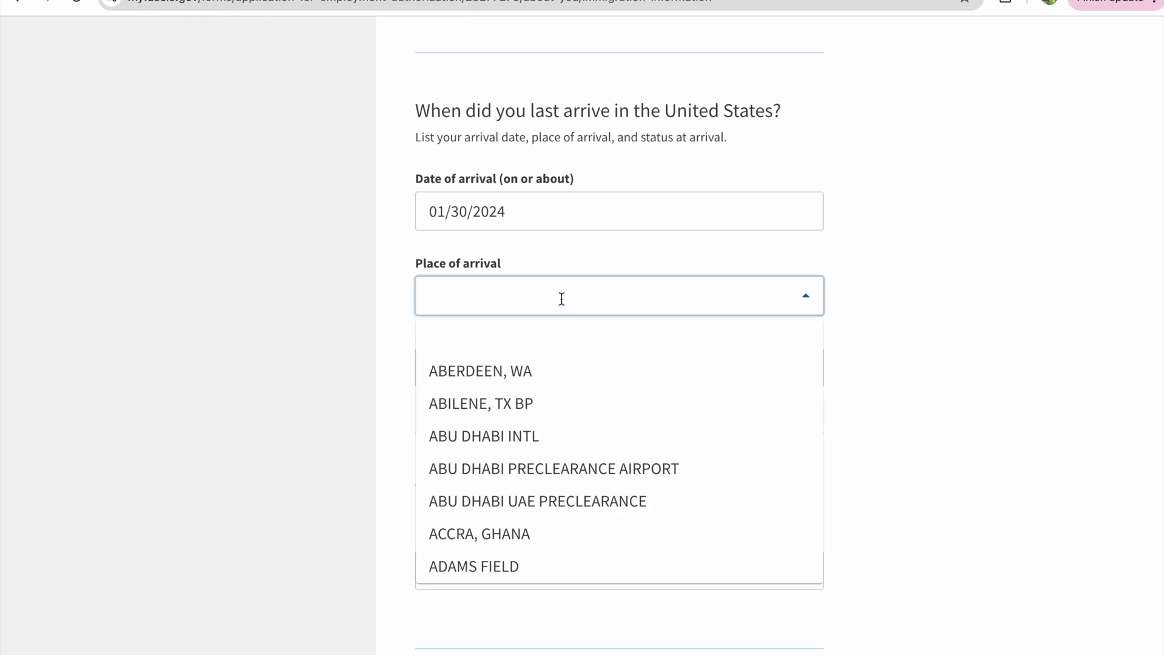
{"action": "type", "text": "New york"}
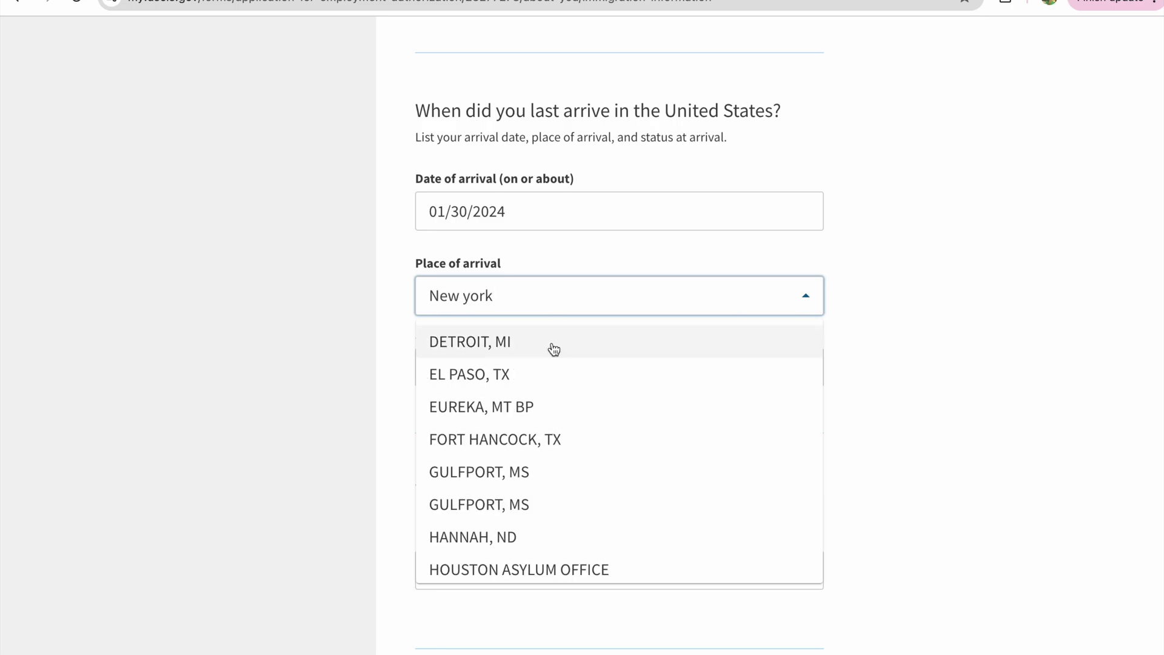
{"action": "scroll", "coordinate": [548, 408], "scroll_direction": "down", "scroll_amount": 5}
{"action": "scroll", "coordinate": [549, 408], "scroll_direction": "down", "scroll_amount": 3}
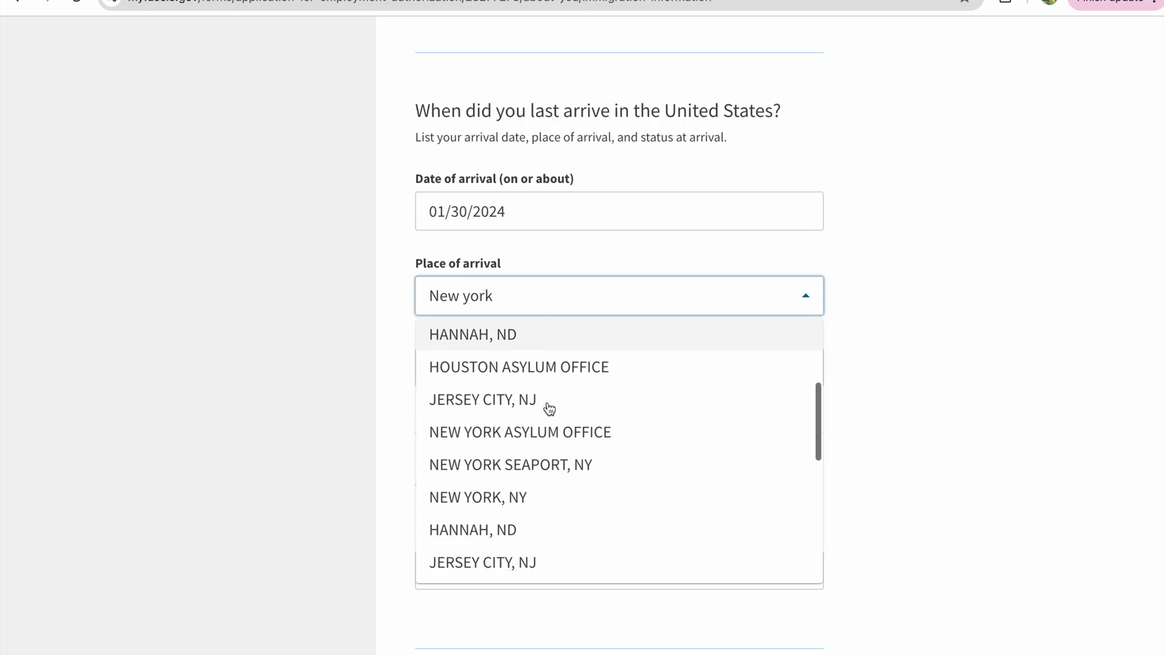
{"action": "left_click", "coordinate": [517, 439]}
{"action": "left_click", "coordinate": [502, 372]}
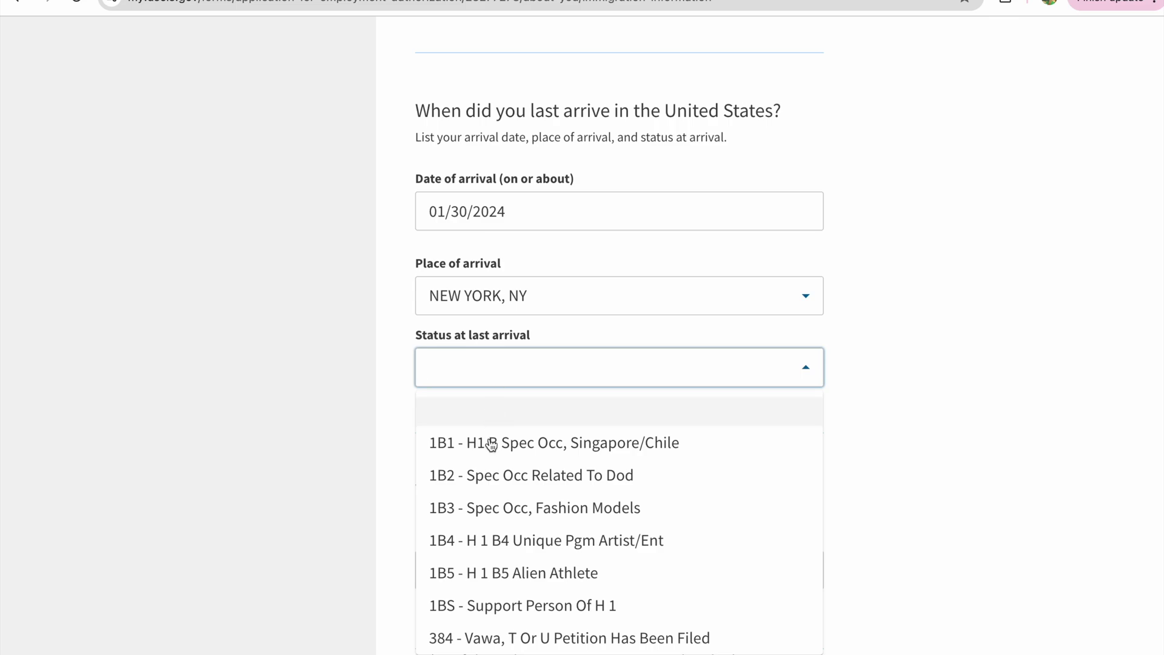
{"action": "scroll", "coordinate": [501, 542], "scroll_direction": "down", "scroll_amount": 3}
{"action": "scroll", "coordinate": [499, 548], "scroll_direction": "down", "scroll_amount": 3}
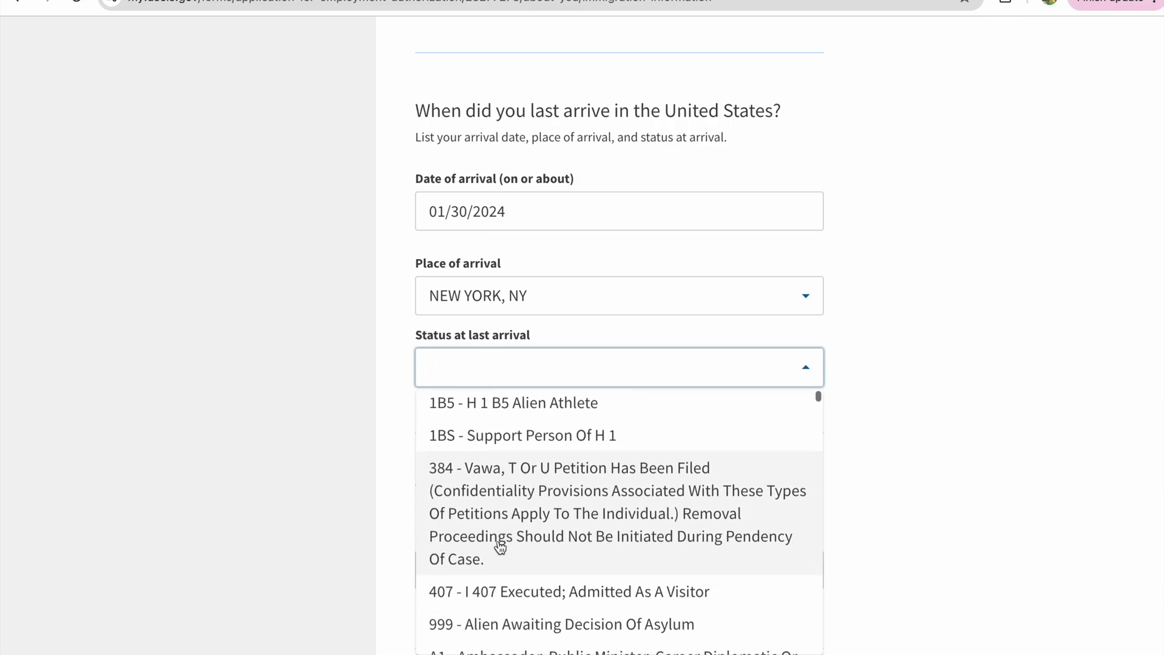
{"action": "scroll", "coordinate": [500, 548], "scroll_direction": "down", "scroll_amount": 3}
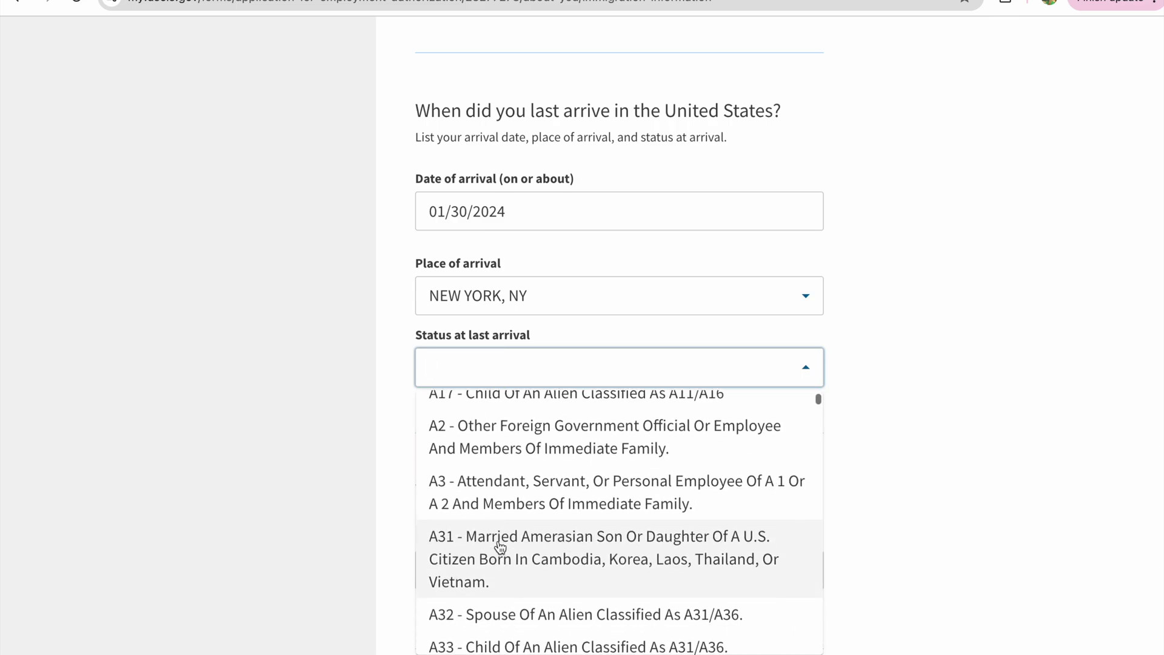
{"action": "type", "text": "f1"}
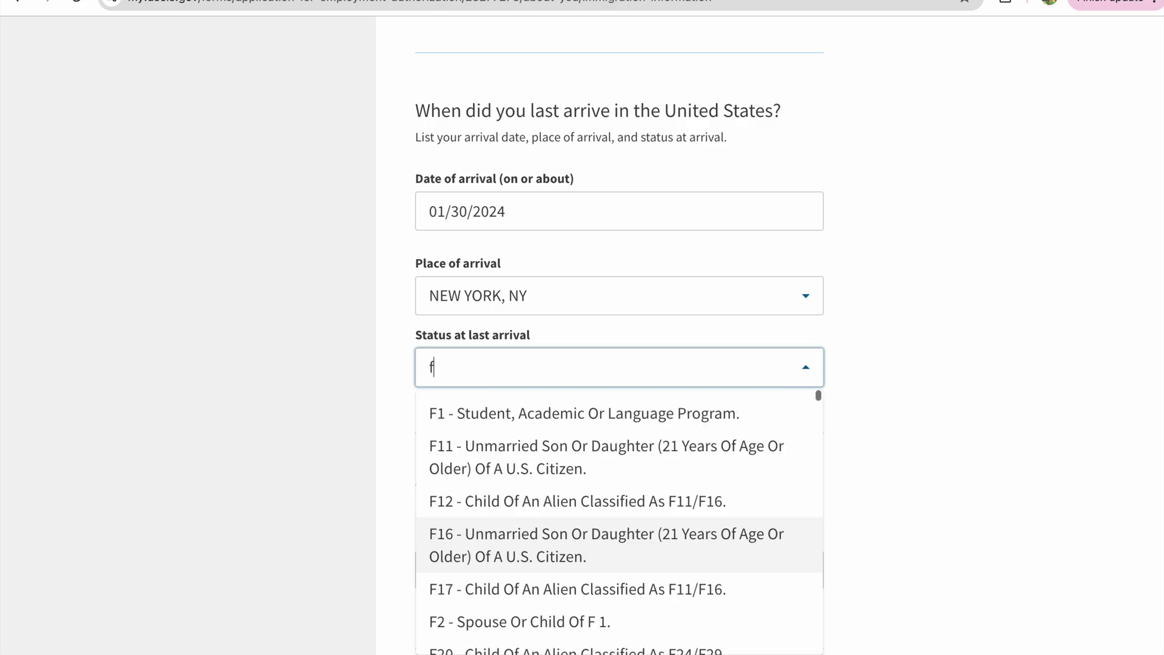
{"action": "left_click", "coordinate": [559, 417]}
- Enter the passport number and visit the expiration date and issuing country fields
{"action": "scroll", "coordinate": [488, 529], "scroll_direction": "down", "scroll_amount": 3}
{"action": "left_click", "coordinate": [489, 531]}
{"action": "left_click", "coordinate": [480, 356]}
{"action": "left_click", "coordinate": [506, 351]}
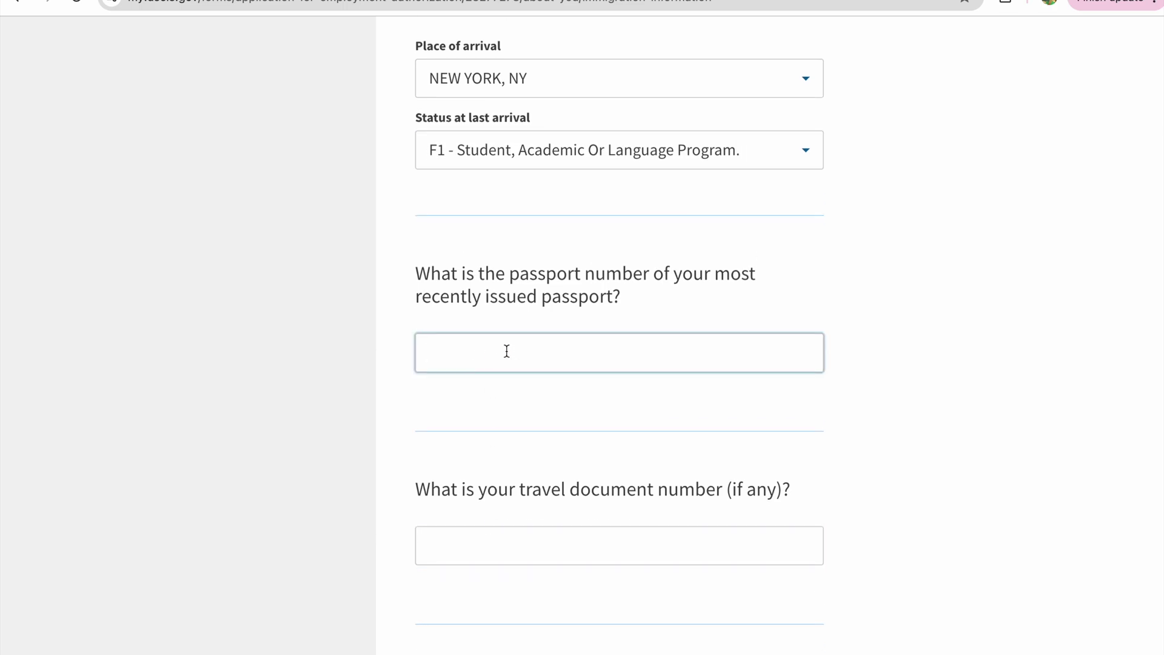
{"action": "scroll", "coordinate": [514, 434], "scroll_direction": "down", "scroll_amount": 3}
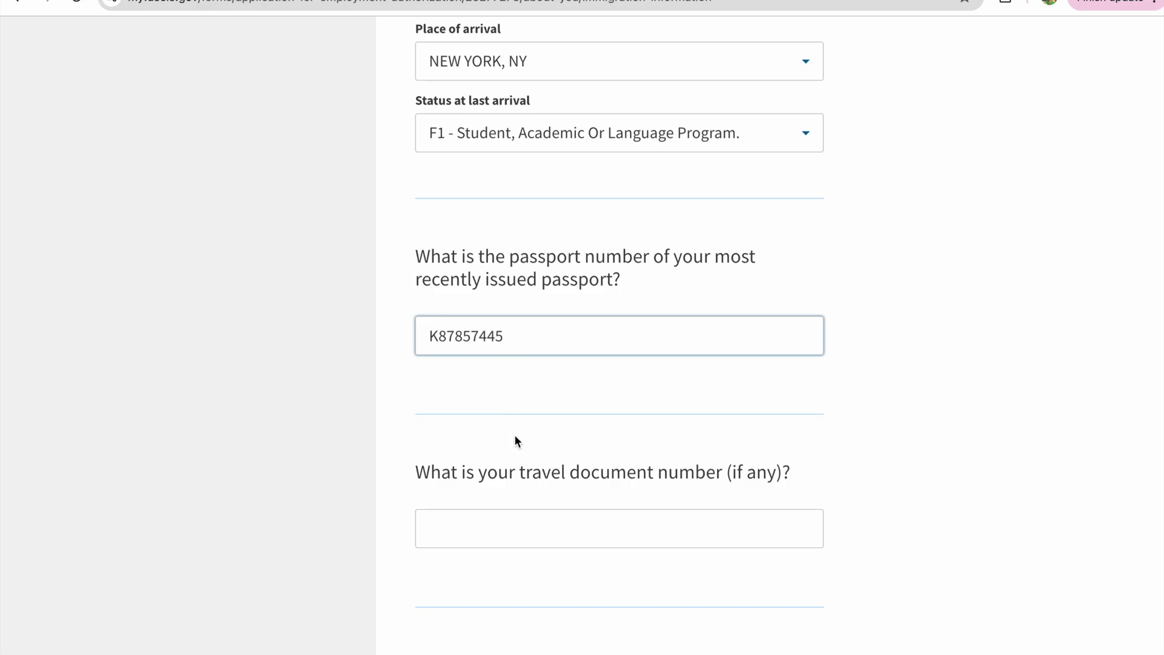
{"action": "scroll", "coordinate": [514, 434], "scroll_direction": "down", "scroll_amount": 4}
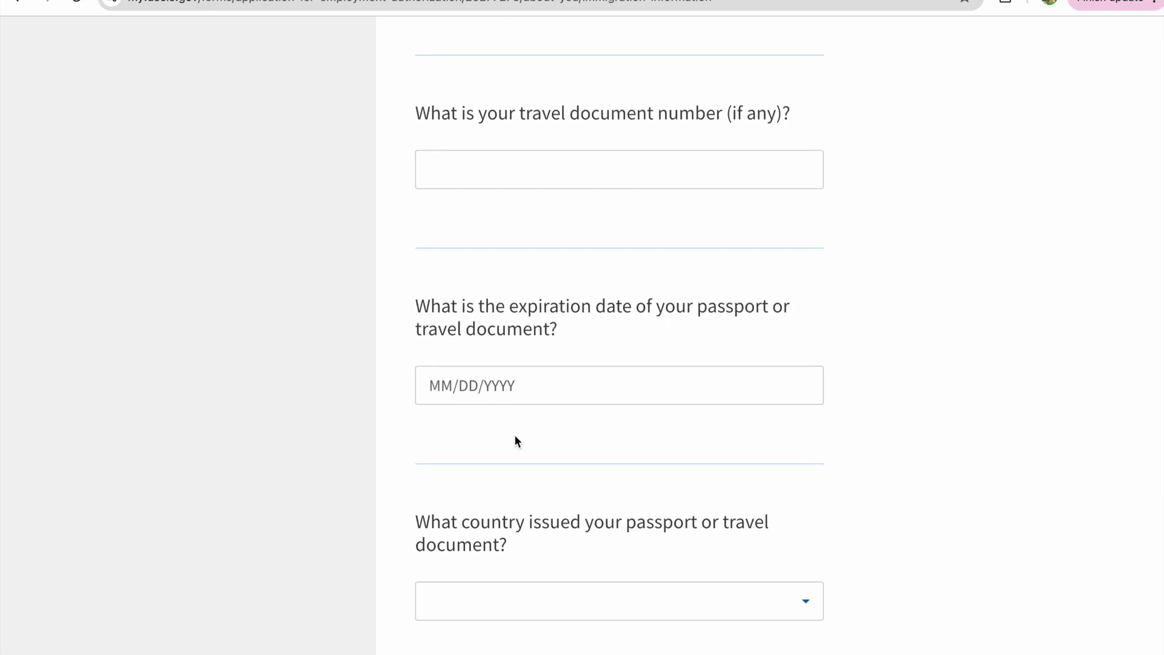
{"action": "left_click", "coordinate": [533, 355]}
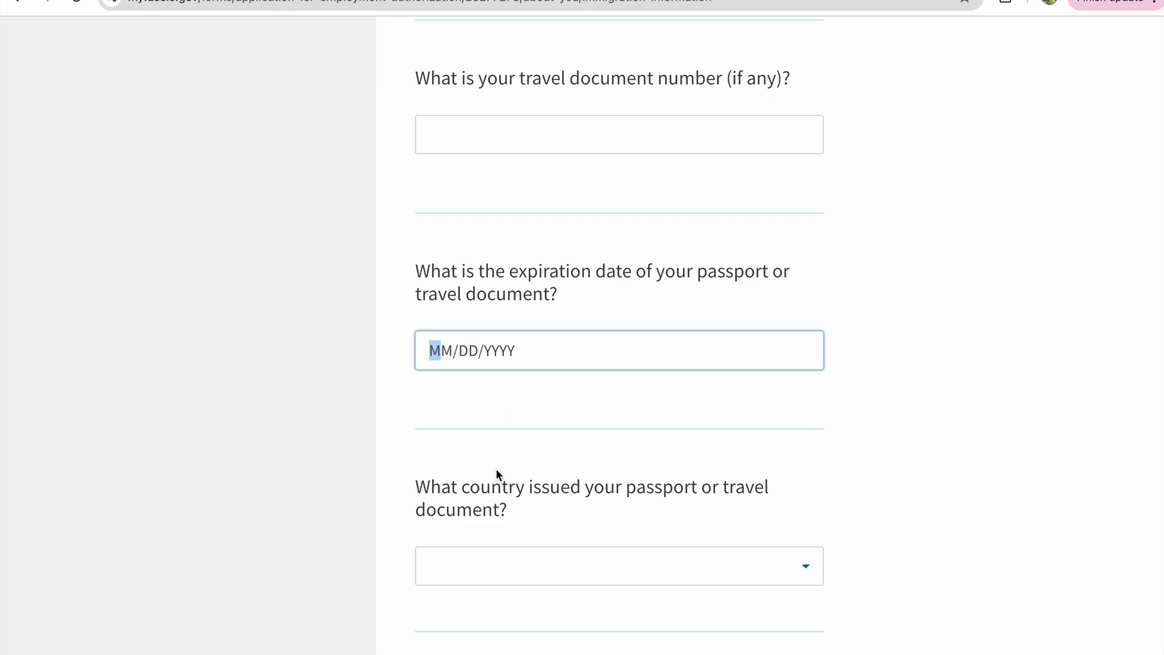
{"action": "scroll", "coordinate": [496, 467], "scroll_direction": "down", "scroll_amount": 1}
{"action": "left_click", "coordinate": [551, 479]}
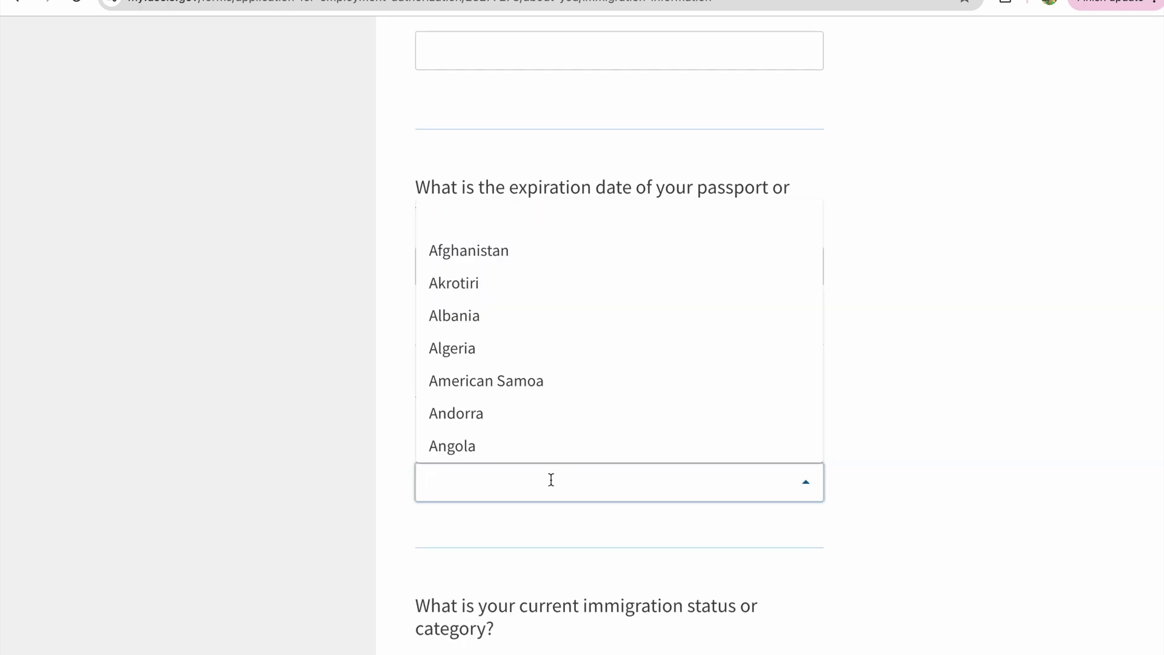
{"action": "left_click", "coordinate": [514, 532]}
{"action": "scroll", "coordinate": [514, 532], "scroll_direction": "down", "scroll_amount": 6}
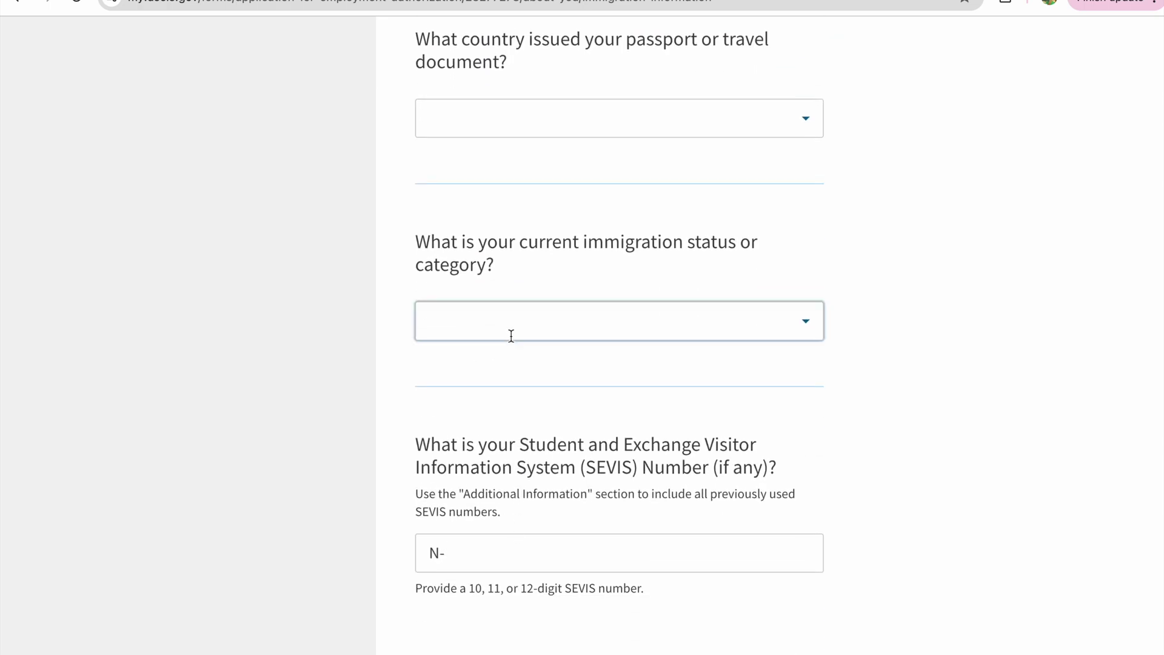
- Set the current immigration status to F1 and enter the SEVIS number
{"action": "left_click", "coordinate": [538, 325]}
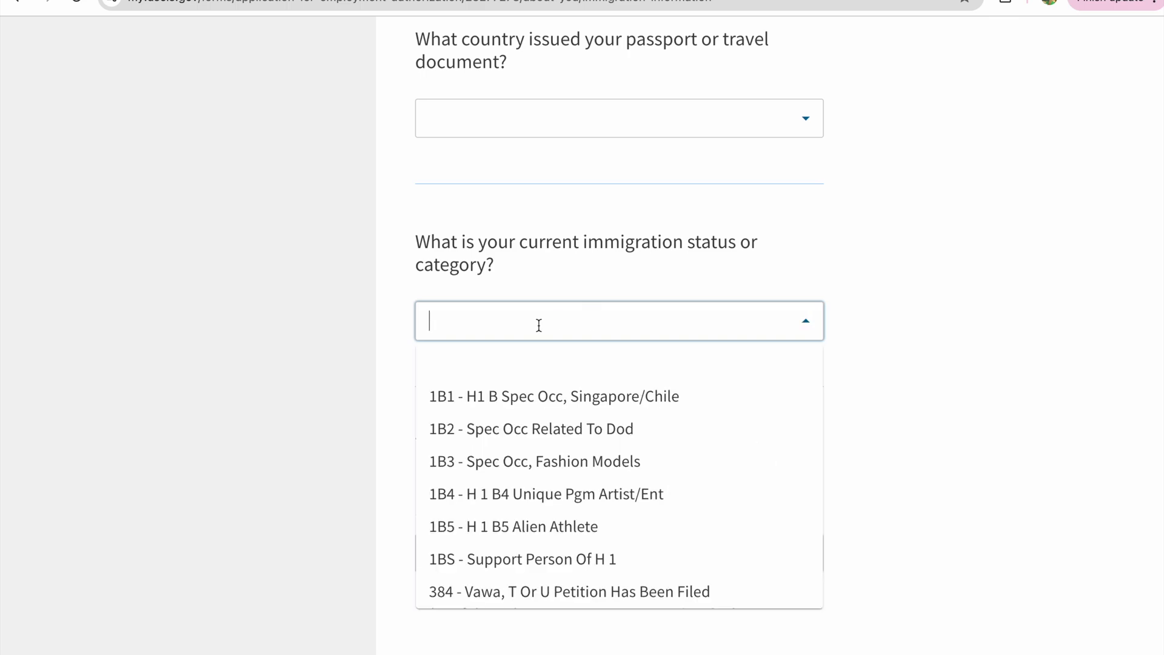
{"action": "type", "text": "f1"}
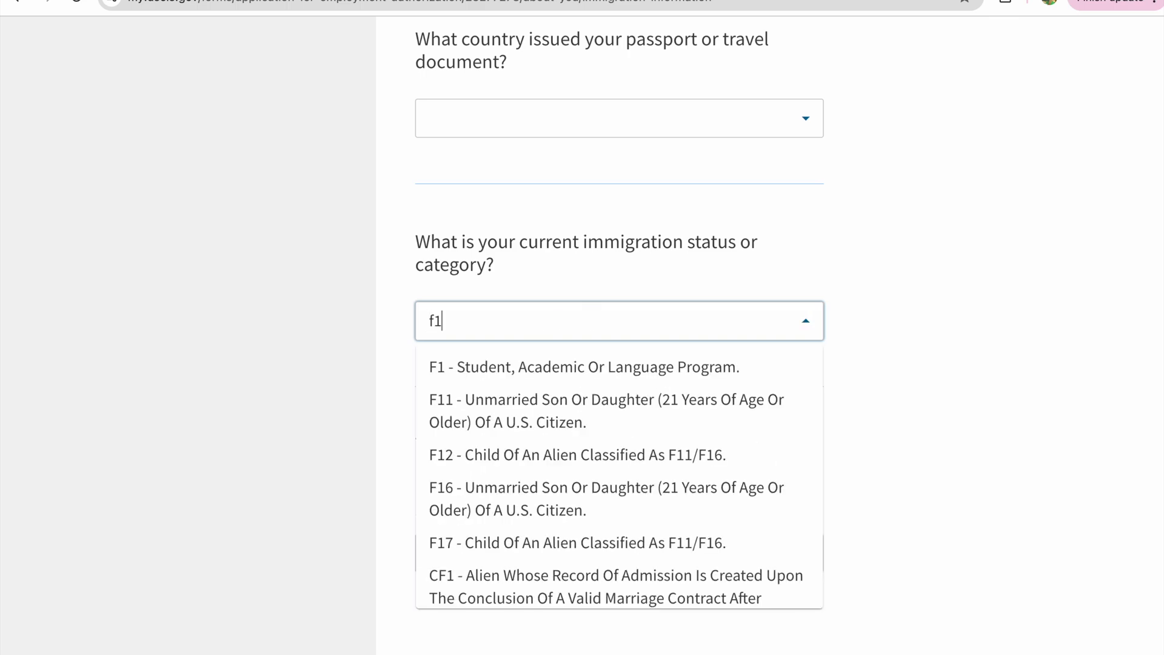
{"action": "left_click", "coordinate": [588, 361]}
{"action": "scroll", "coordinate": [545, 461], "scroll_direction": "down", "scroll_amount": 5}
{"action": "left_click", "coordinate": [584, 289]}
- On the Other information page, declare having no known A-Number
{"action": "left_click", "coordinate": [754, 459]}
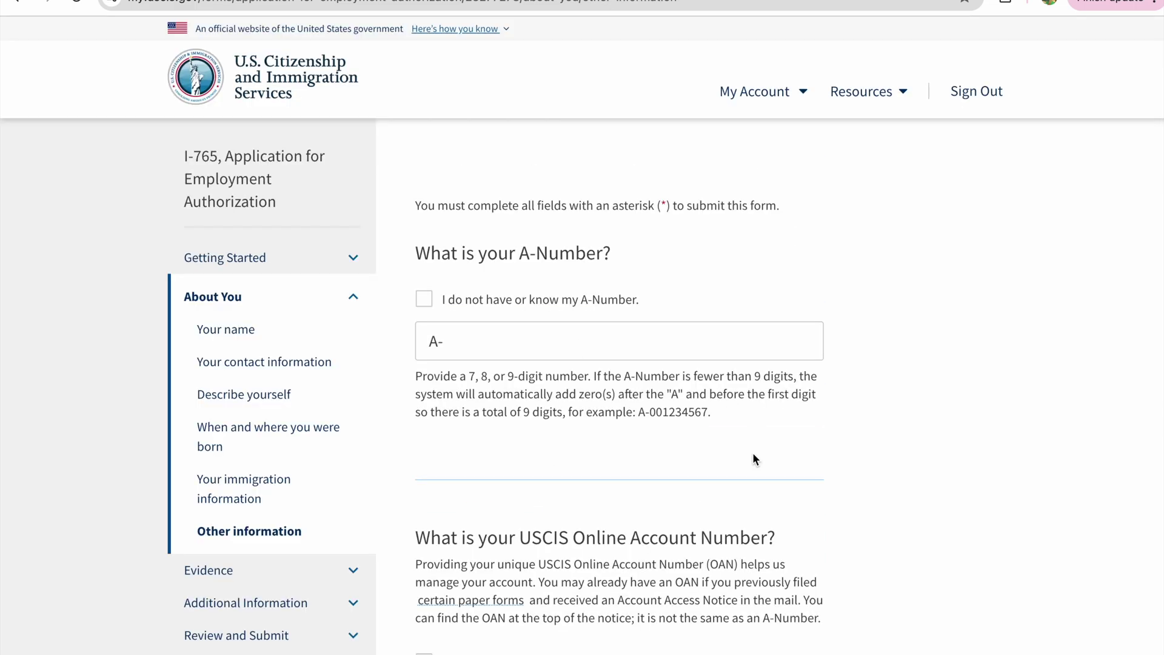
{"action": "left_click", "coordinate": [428, 301]}
{"action": "scroll", "coordinate": [444, 430], "scroll_direction": "down", "scroll_amount": 6}
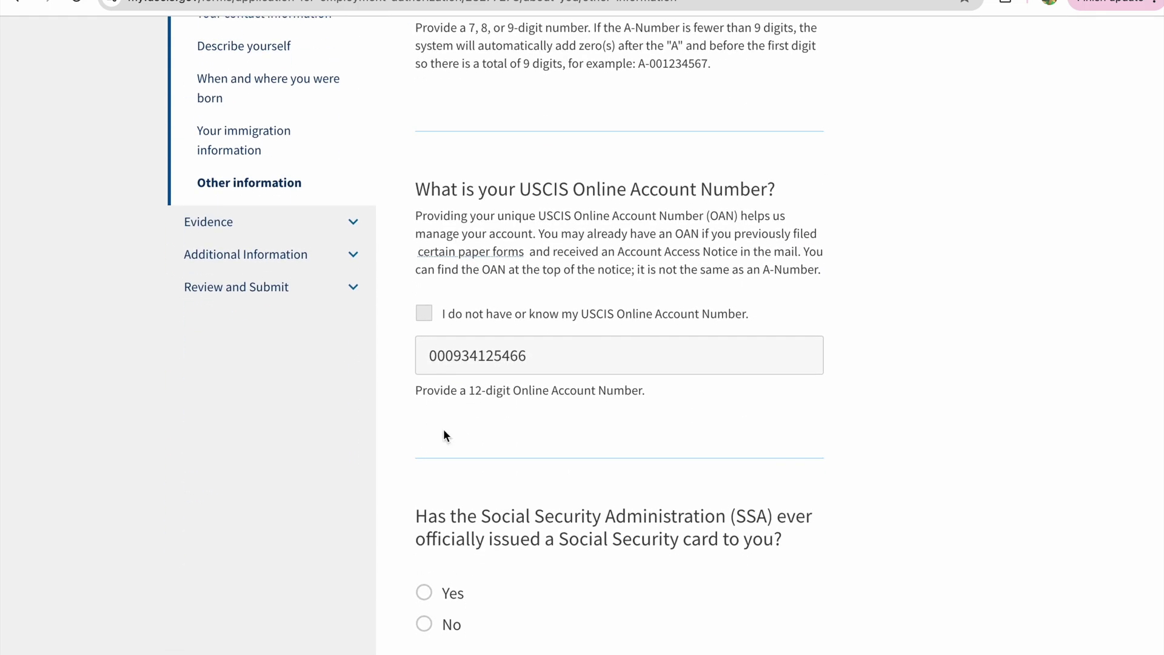
{"action": "scroll", "coordinate": [444, 431], "scroll_direction": "down", "scroll_amount": 4}
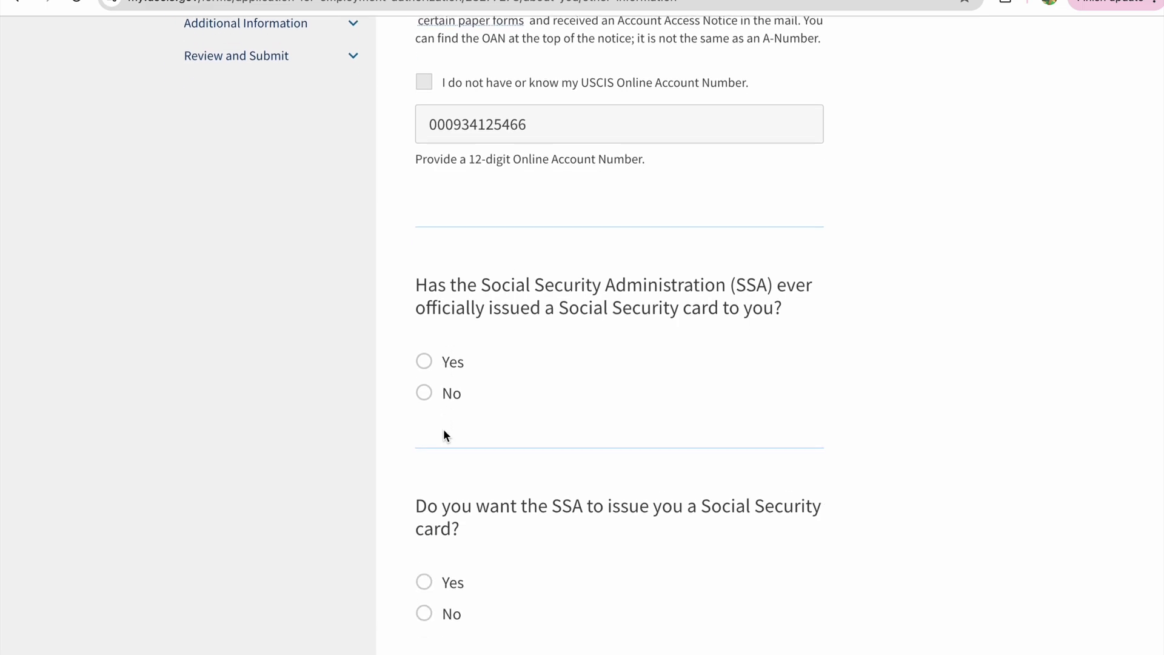
{"action": "scroll", "coordinate": [444, 430], "scroll_direction": "down", "scroll_amount": 3}
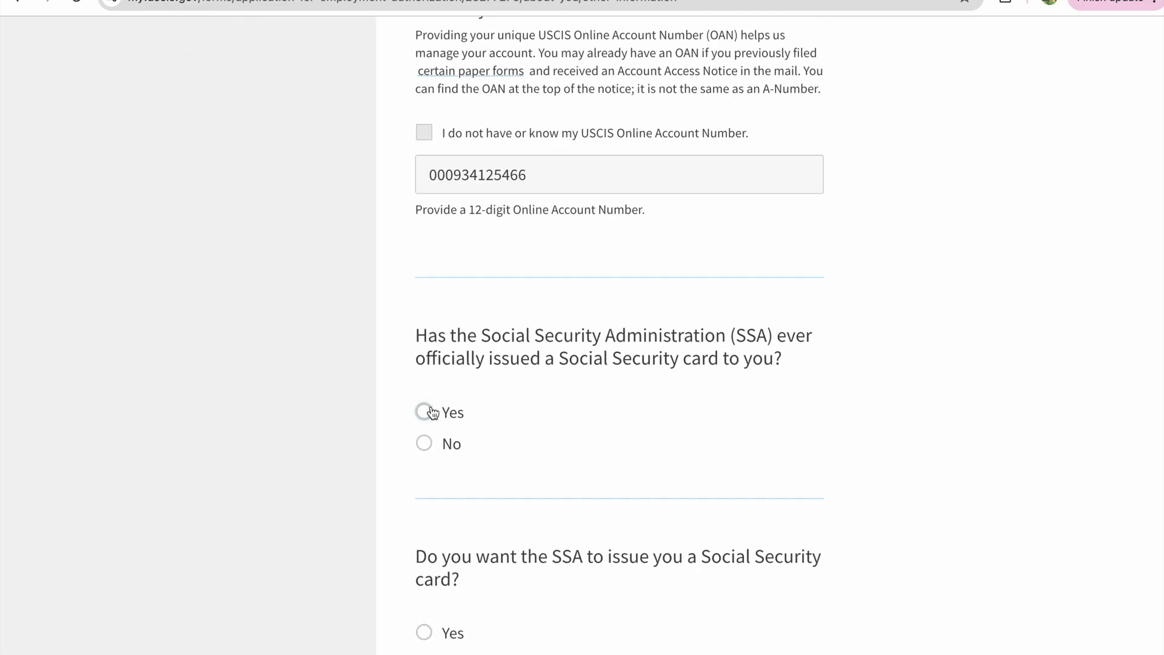
{"action": "scroll", "coordinate": [447, 409], "scroll_direction": "down", "scroll_amount": 1}
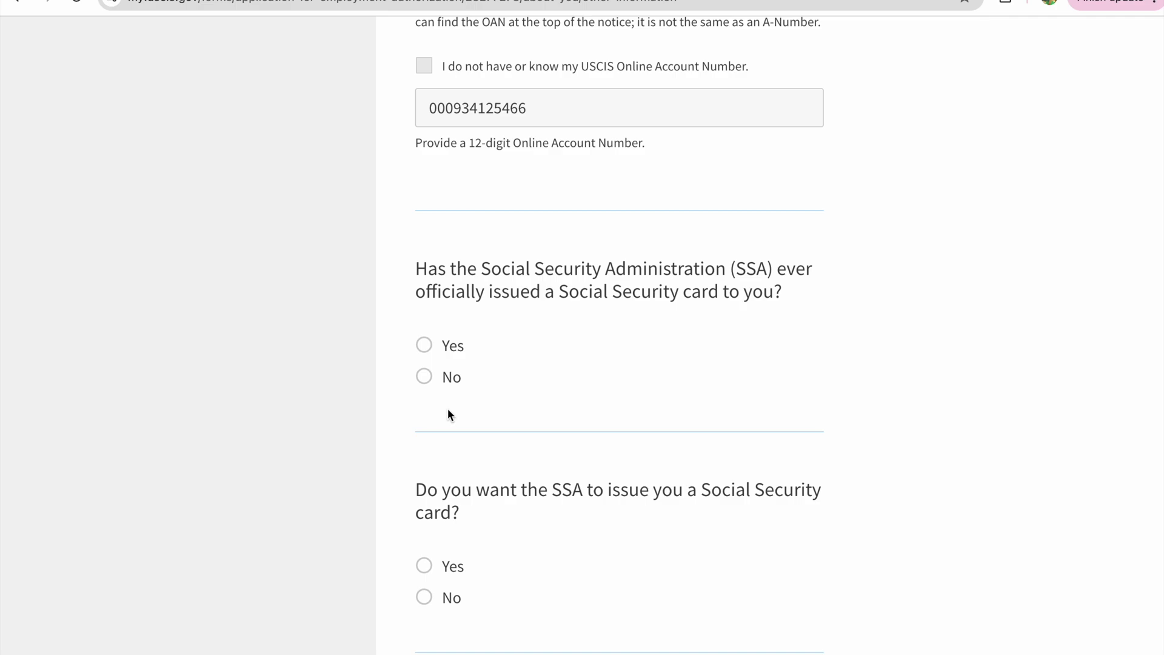
- Answer Yes to a prior SSA card, enter the Social Security number, and decline a new card
{"action": "left_click", "coordinate": [424, 344]}
{"action": "scroll", "coordinate": [442, 424], "scroll_direction": "down", "scroll_amount": 1}
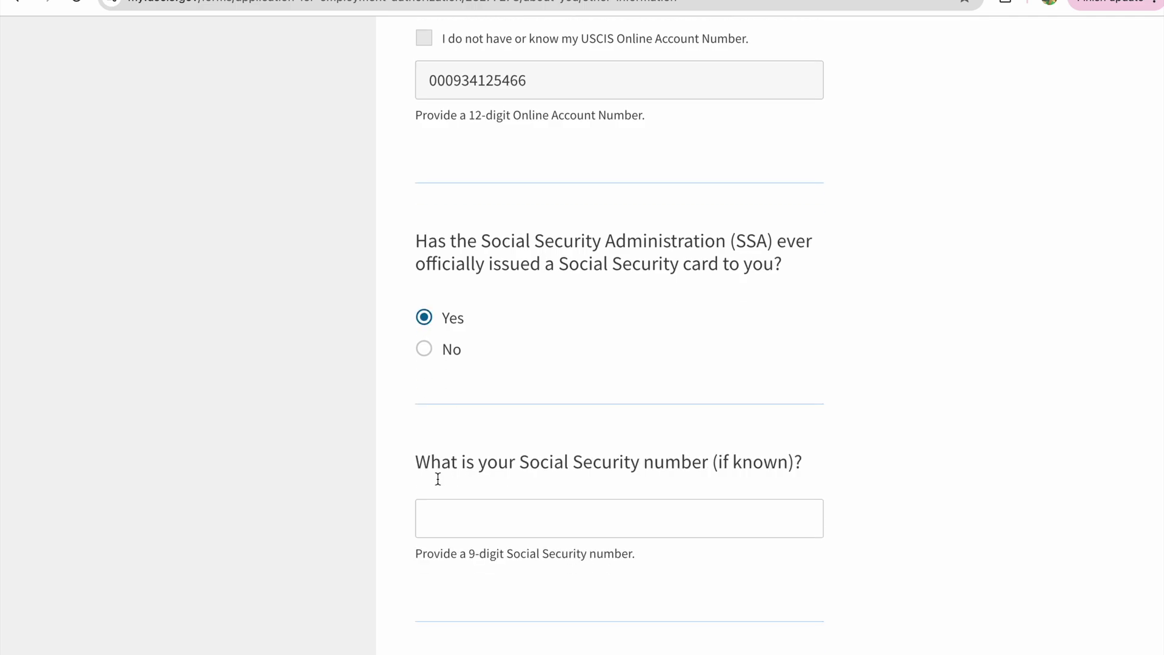
{"action": "left_click", "coordinate": [442, 474]}
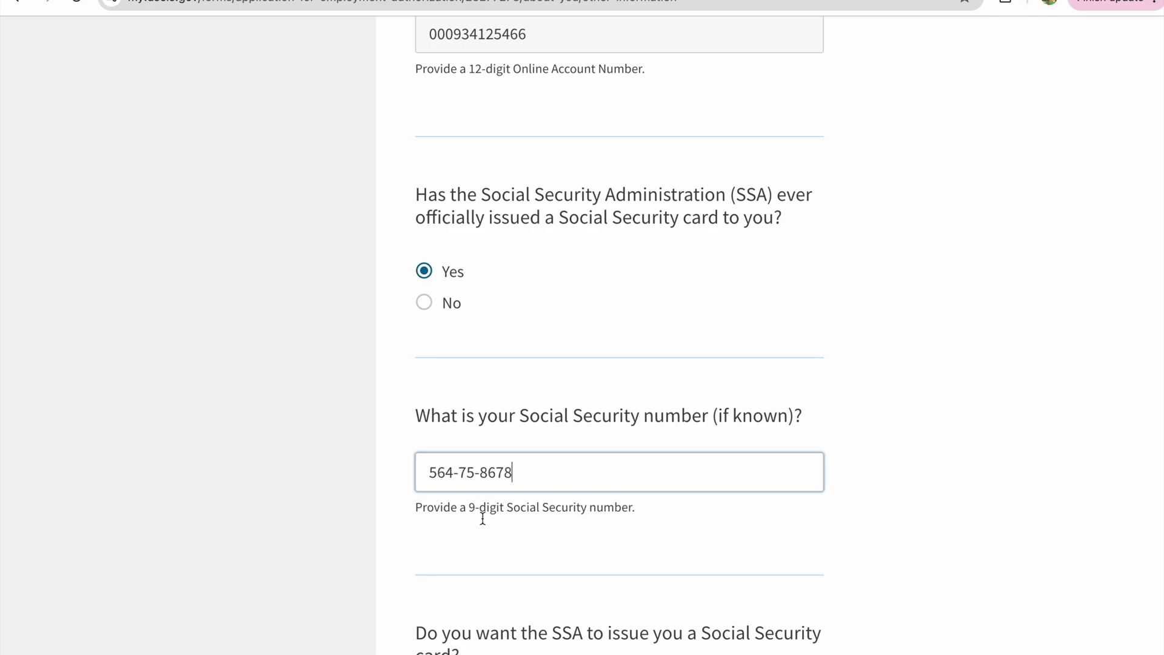
{"action": "scroll", "coordinate": [484, 552], "scroll_direction": "down", "scroll_amount": 4}
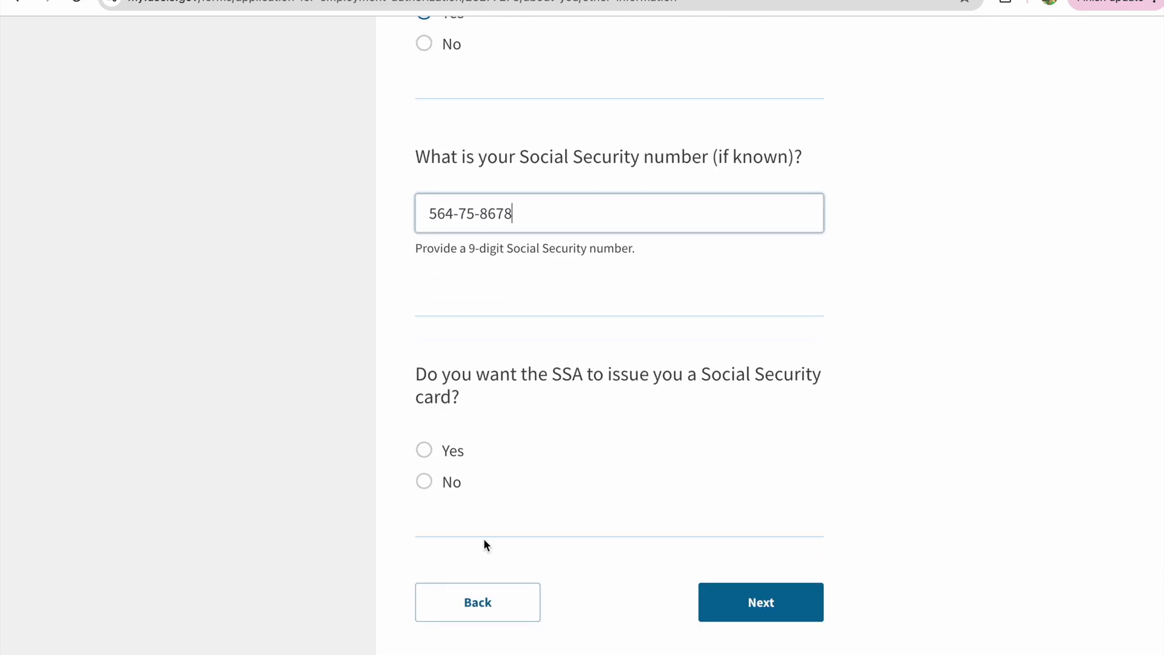
{"action": "left_click", "coordinate": [425, 482]}
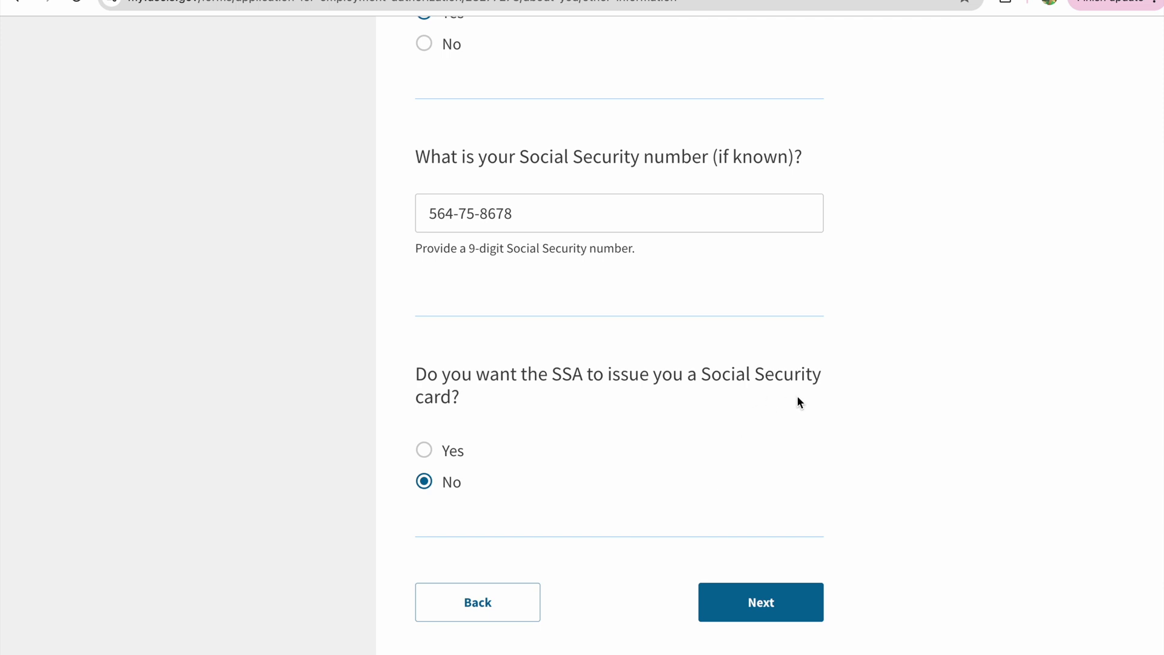
{"action": "left_click", "coordinate": [760, 600]}
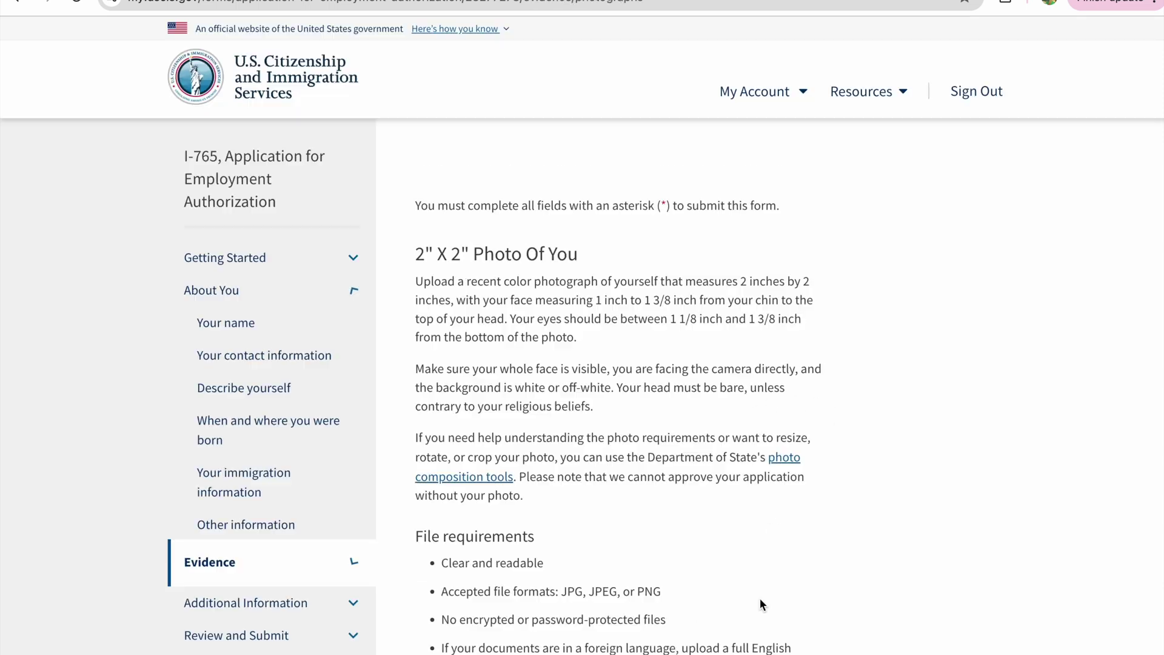
- Skip the photo upload, past the missing-evidence warning, and review the I-94 evidence page
{"action": "scroll", "coordinate": [603, 506], "scroll_direction": "down", "scroll_amount": 5}
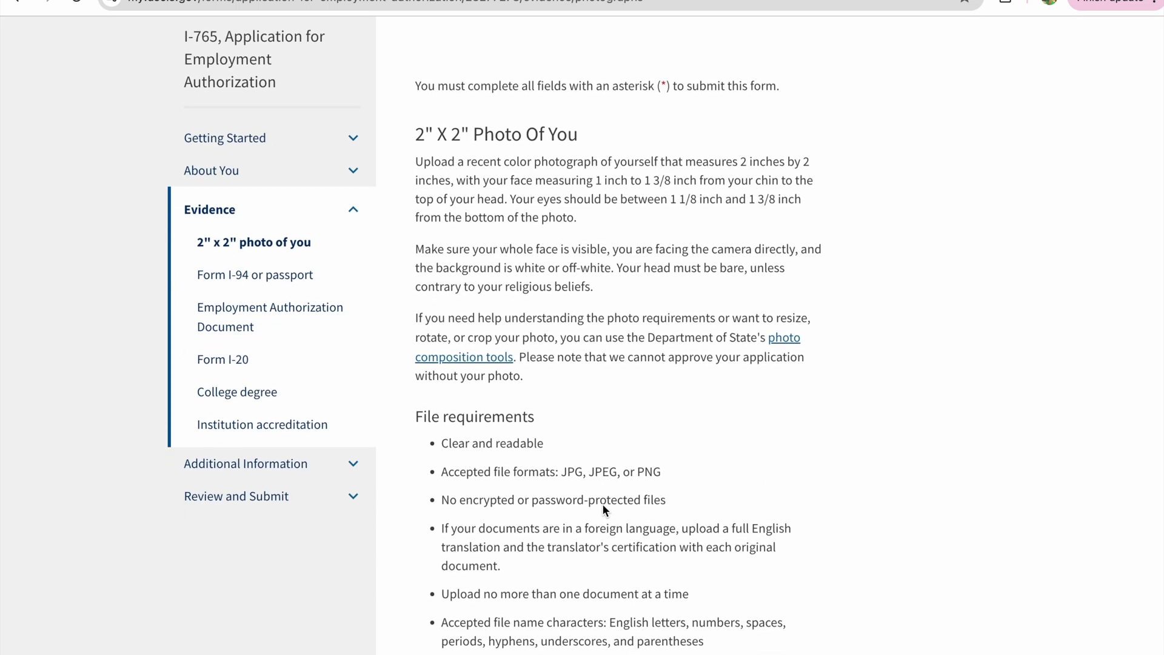
{"action": "scroll", "coordinate": [603, 508], "scroll_direction": "up", "scroll_amount": 2}
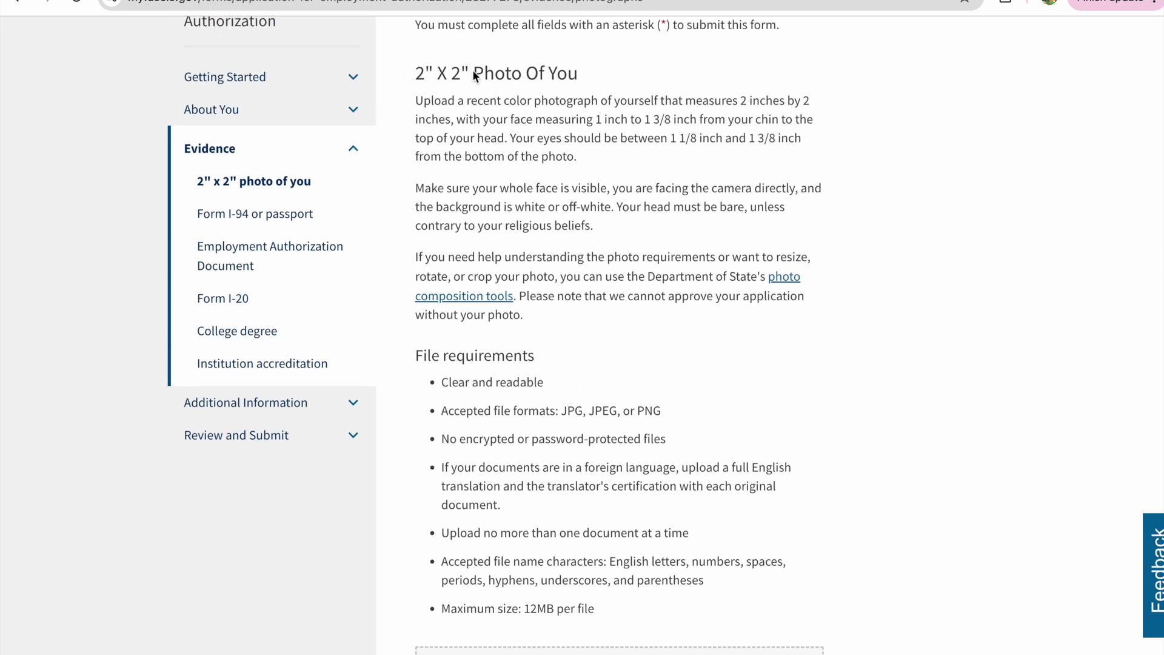
{"action": "scroll", "coordinate": [496, 271], "scroll_direction": "down", "scroll_amount": 5}
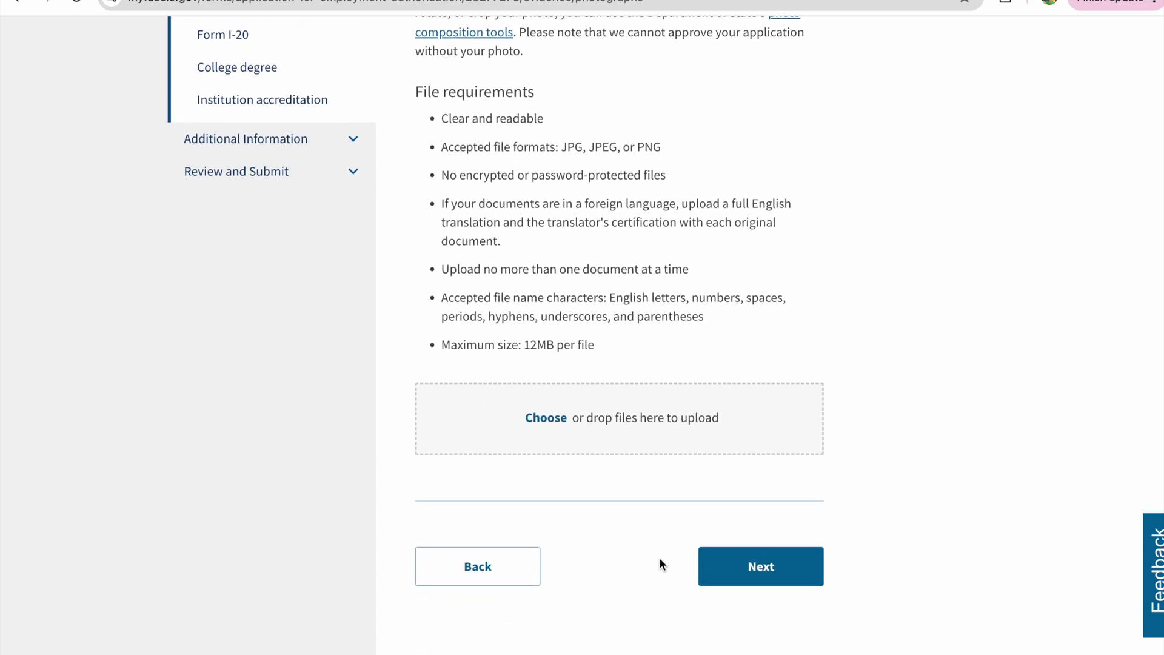
{"action": "left_click", "coordinate": [771, 571]}
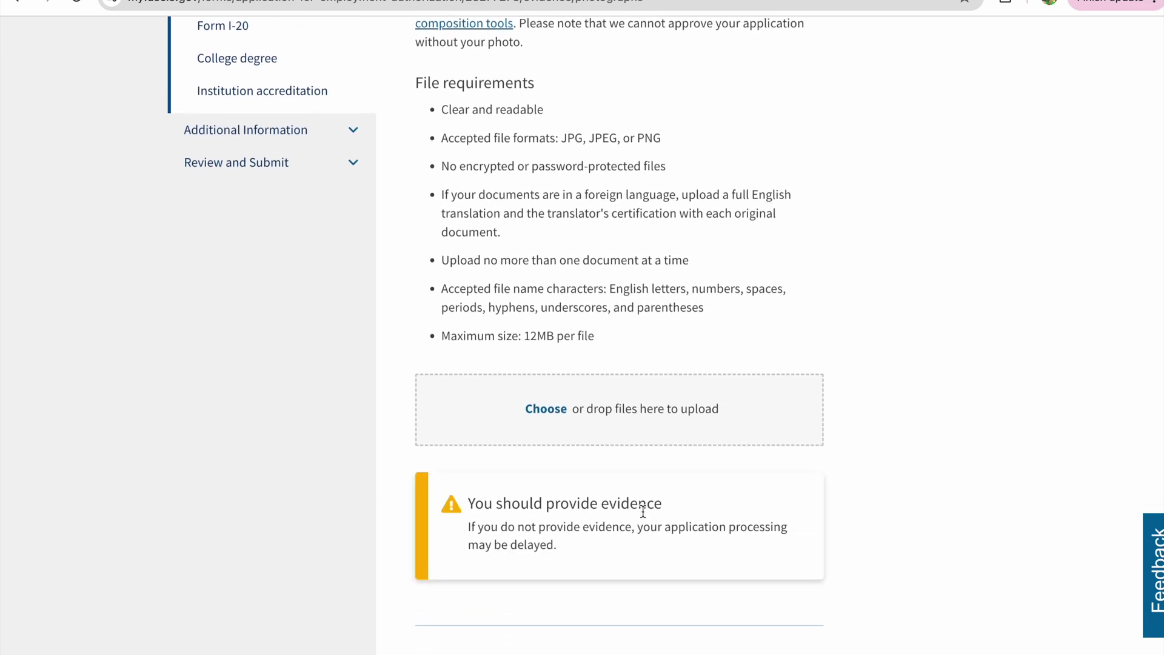
{"action": "scroll", "coordinate": [642, 510], "scroll_direction": "down", "scroll_amount": 3}
{"action": "left_click", "coordinate": [730, 553]}
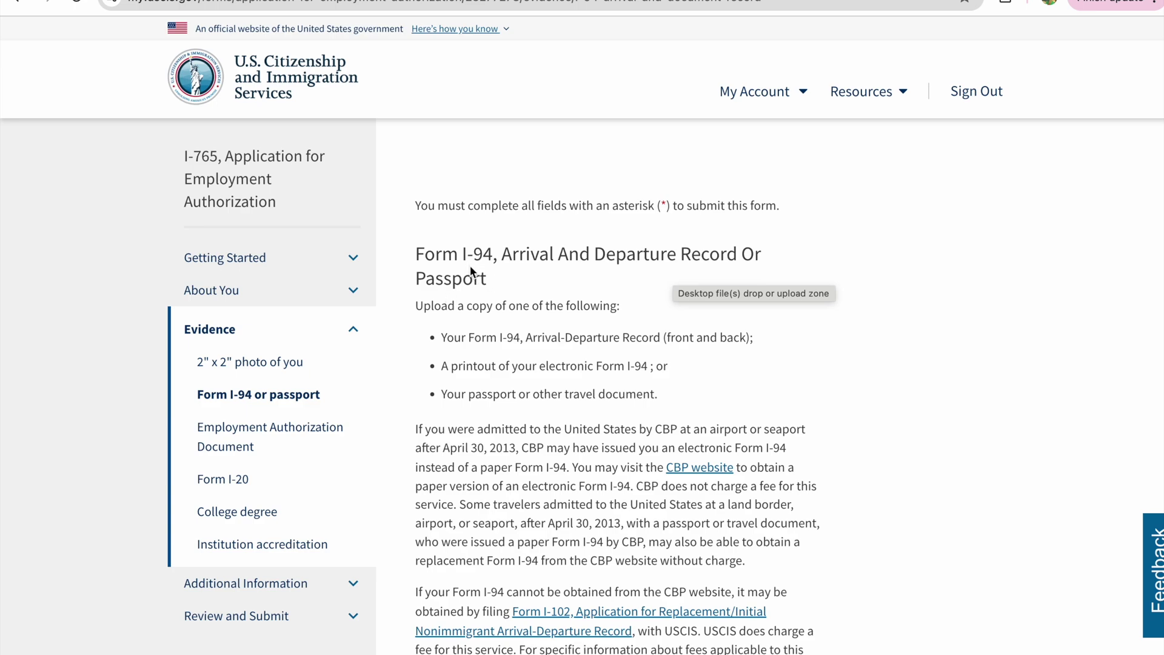
{"action": "scroll", "coordinate": [509, 445], "scroll_direction": "down", "scroll_amount": 2}
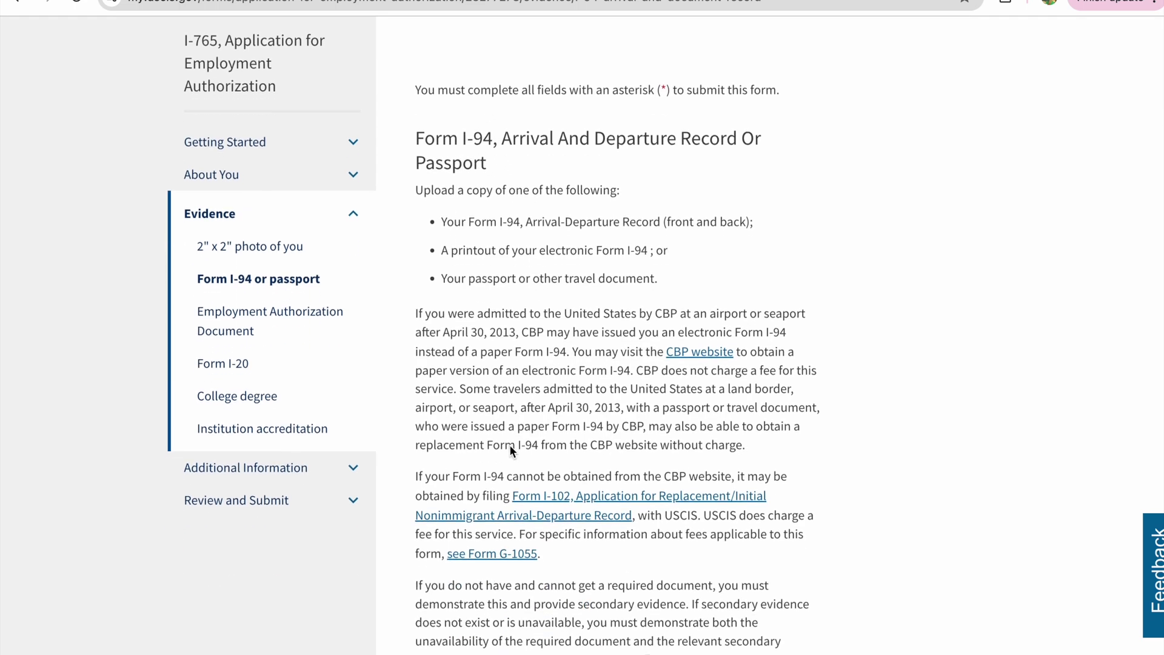
{"action": "scroll", "coordinate": [509, 445], "scroll_direction": "down", "scroll_amount": 3}
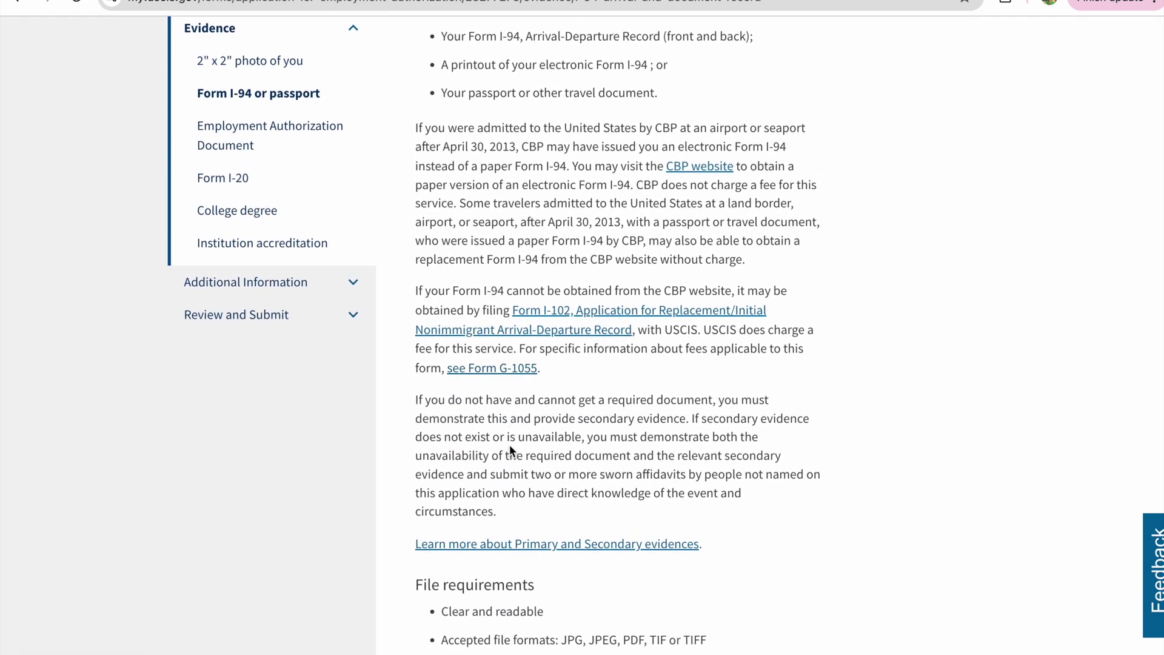
{"action": "scroll", "coordinate": [509, 450], "scroll_direction": "down", "scroll_amount": 6}
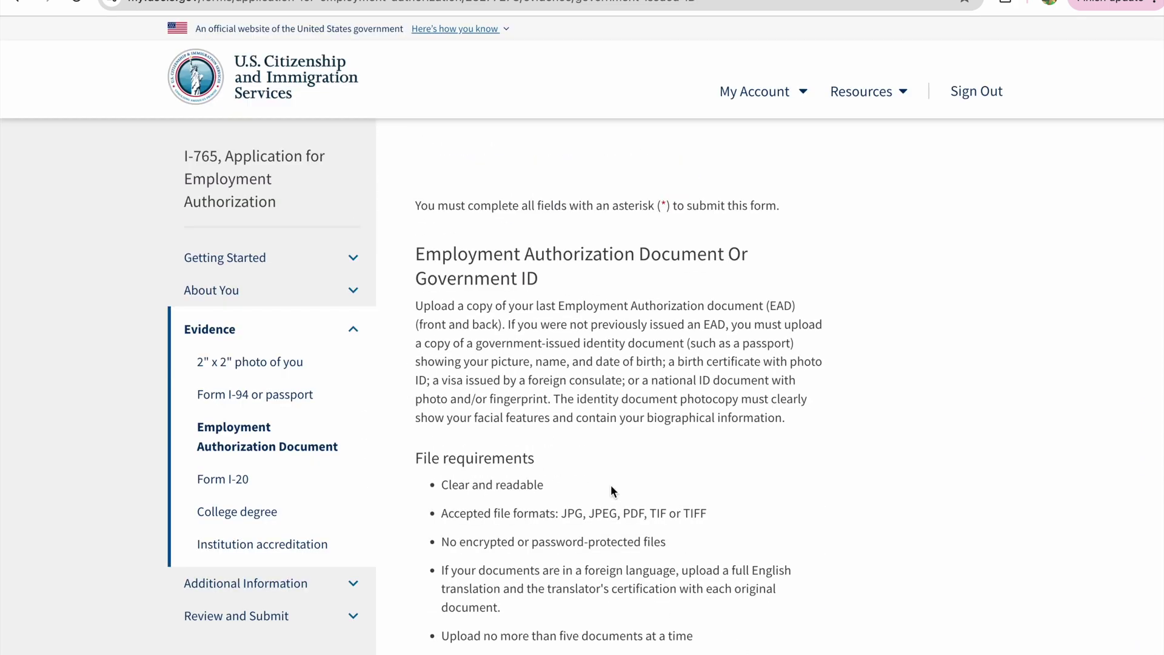
- Pass the Form I-20 evidence page without uploading, confirming past the missing-evidence warning
{"action": "scroll", "coordinate": [610, 485], "scroll_direction": "up", "scroll_amount": 1}
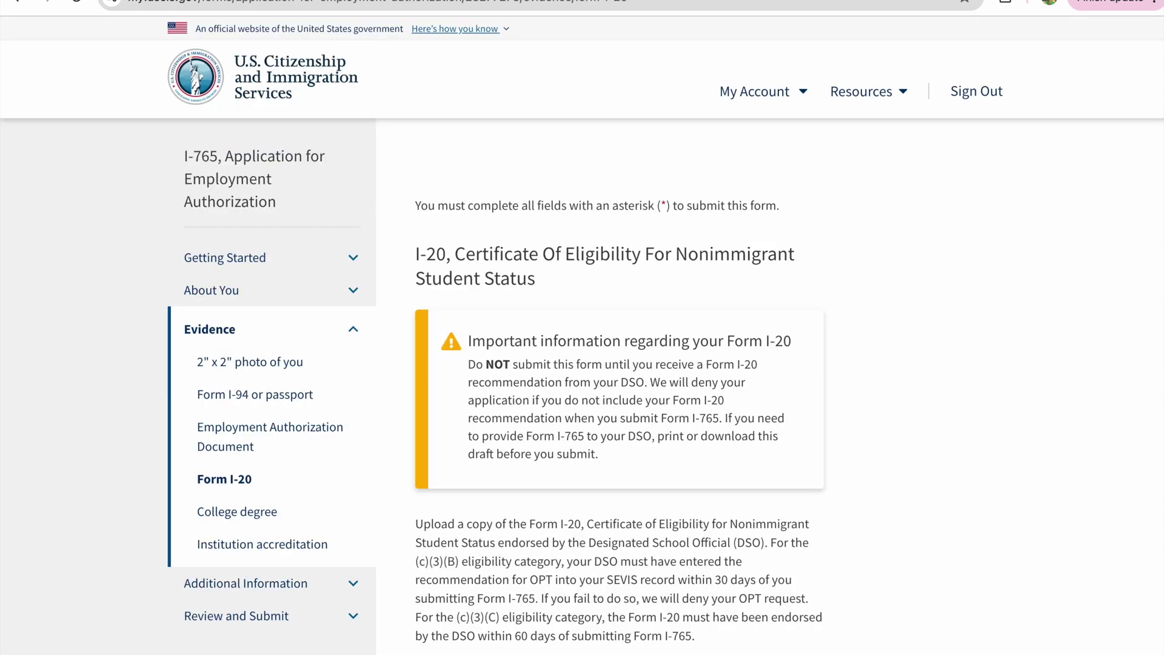
{"action": "scroll", "coordinate": [599, 429], "scroll_direction": "down", "scroll_amount": 2}
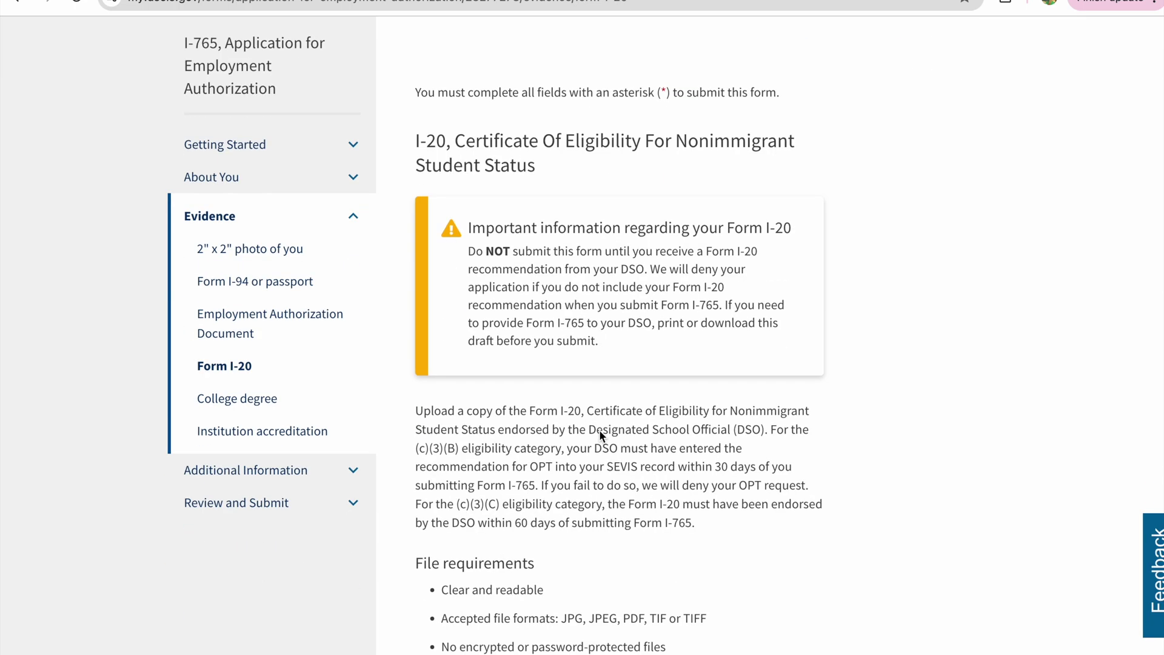
{"action": "scroll", "coordinate": [468, 468], "scroll_direction": "down", "scroll_amount": 6}
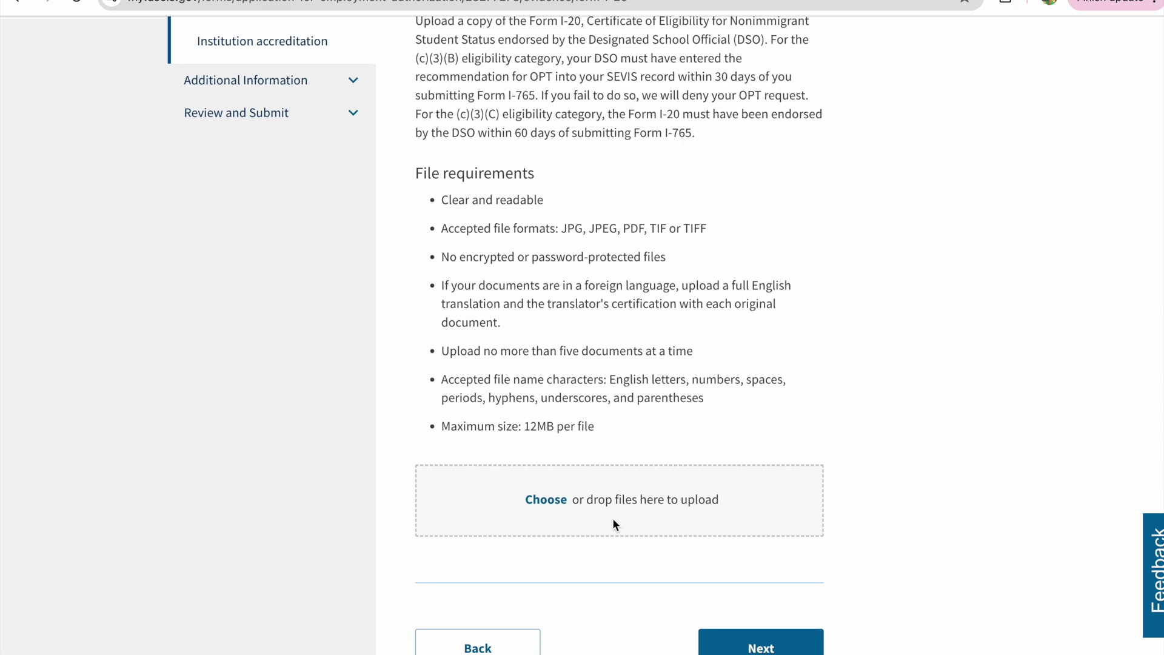
{"action": "scroll", "coordinate": [625, 337], "scroll_direction": "down", "scroll_amount": 1}
{"action": "left_click", "coordinate": [758, 617]}
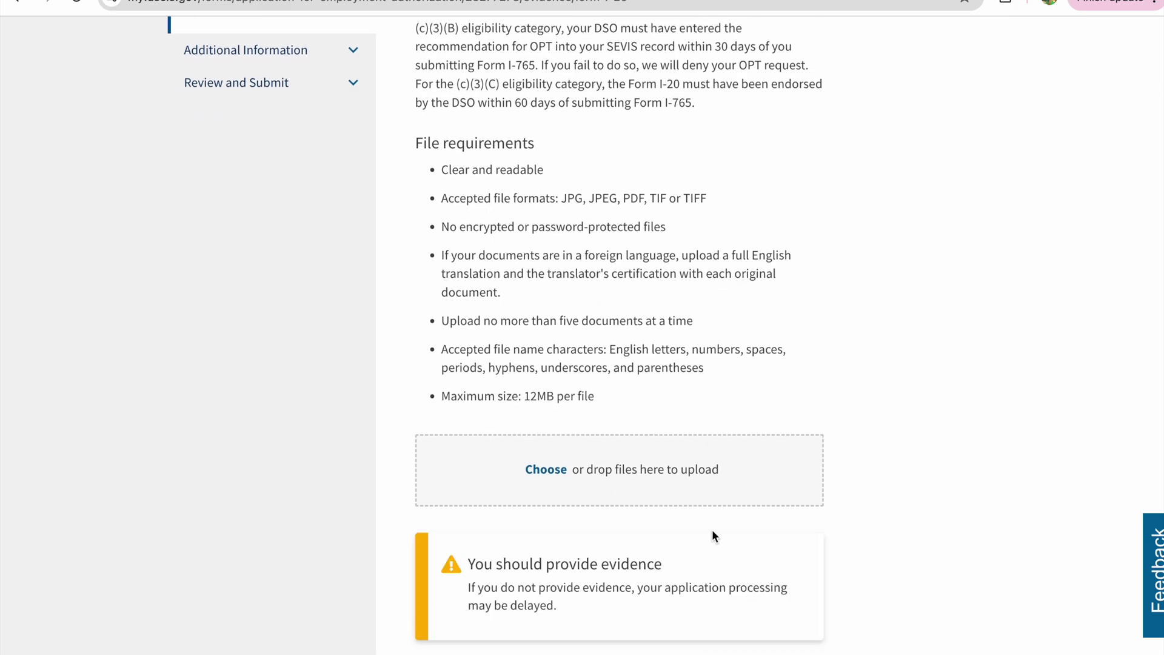
{"action": "scroll", "coordinate": [711, 529], "scroll_direction": "down", "scroll_amount": 2}
{"action": "left_click", "coordinate": [749, 624]}
- Pass the College Degree evidence page without uploading a degree
{"action": "scroll", "coordinate": [530, 428], "scroll_direction": "down", "scroll_amount": 1}
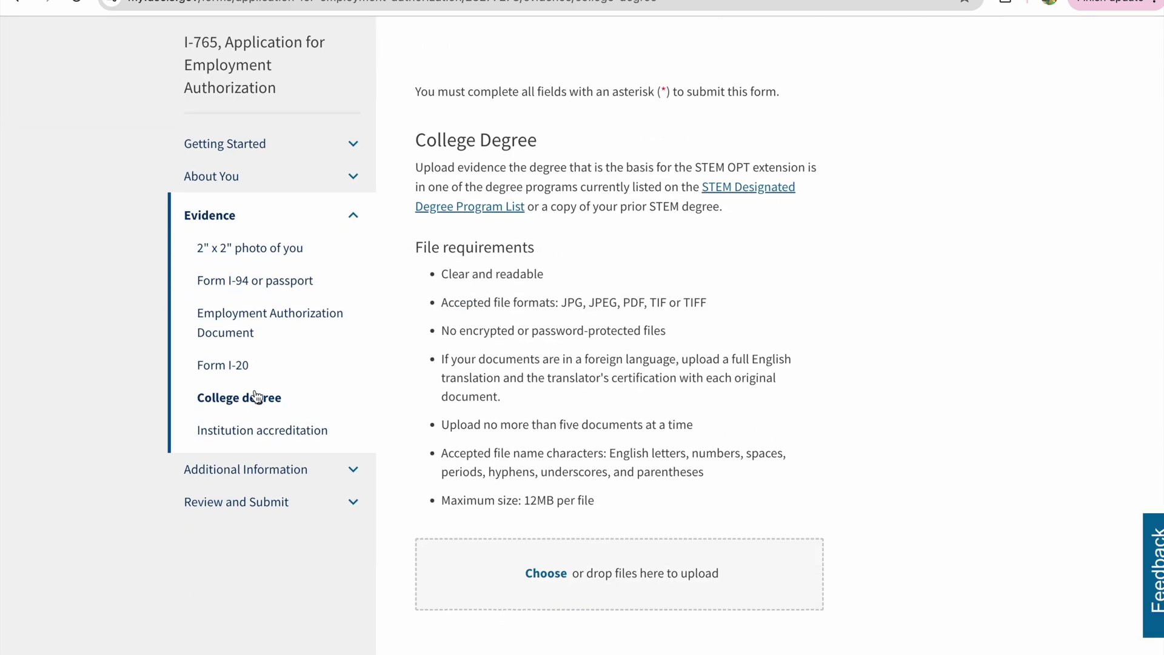
{"action": "scroll", "coordinate": [557, 331], "scroll_direction": "down", "scroll_amount": 6}
{"action": "scroll", "coordinate": [567, 382], "scroll_direction": "up", "scroll_amount": 1}
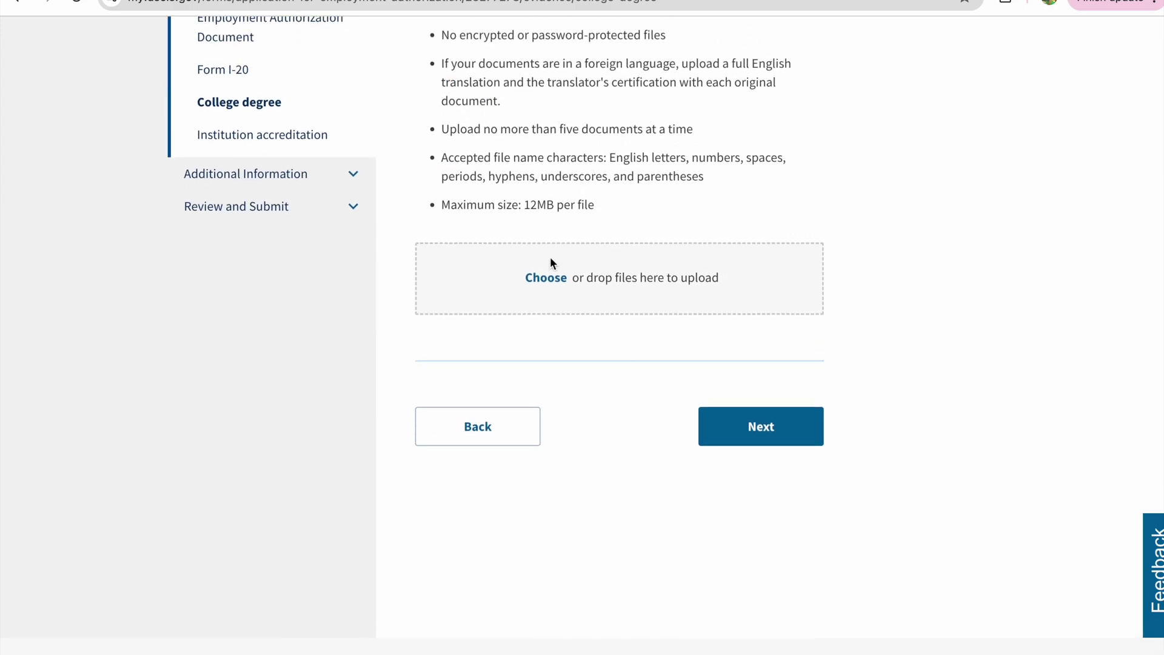
{"action": "left_click", "coordinate": [758, 438]}
{"action": "left_click", "coordinate": [768, 570]}
- Pass the Institution Accreditation page without evidence to reach Additional Information
{"action": "scroll", "coordinate": [596, 515], "scroll_direction": "down", "scroll_amount": 3}
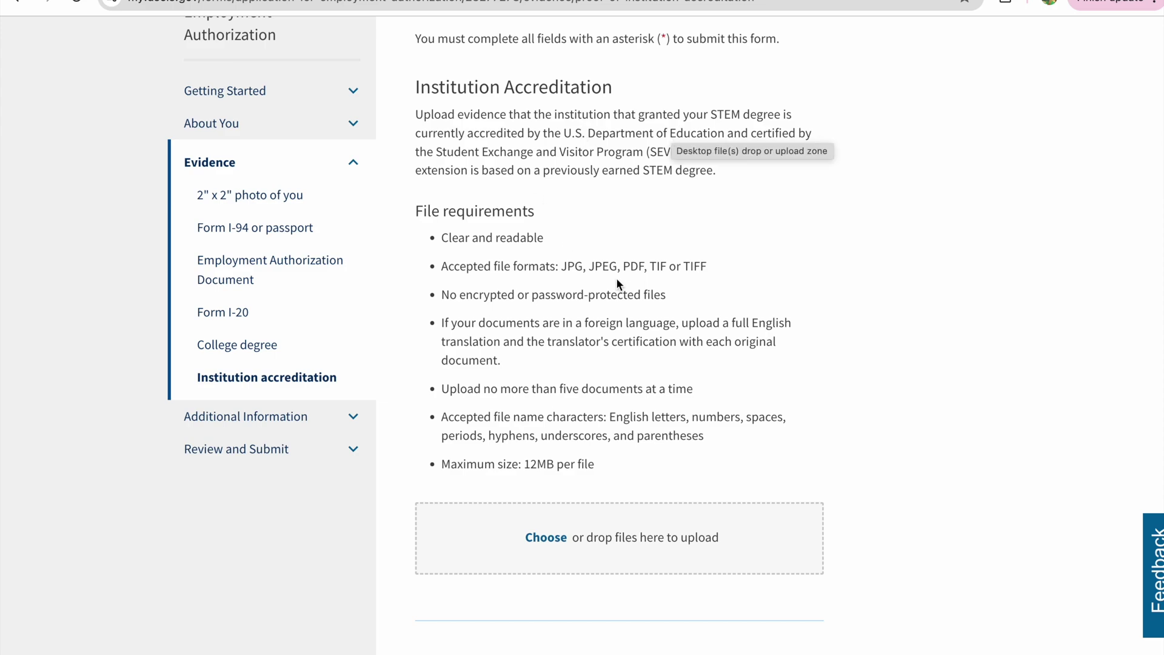
{"action": "scroll", "coordinate": [554, 329], "scroll_direction": "down", "scroll_amount": 2}
{"action": "left_click", "coordinate": [760, 546]}
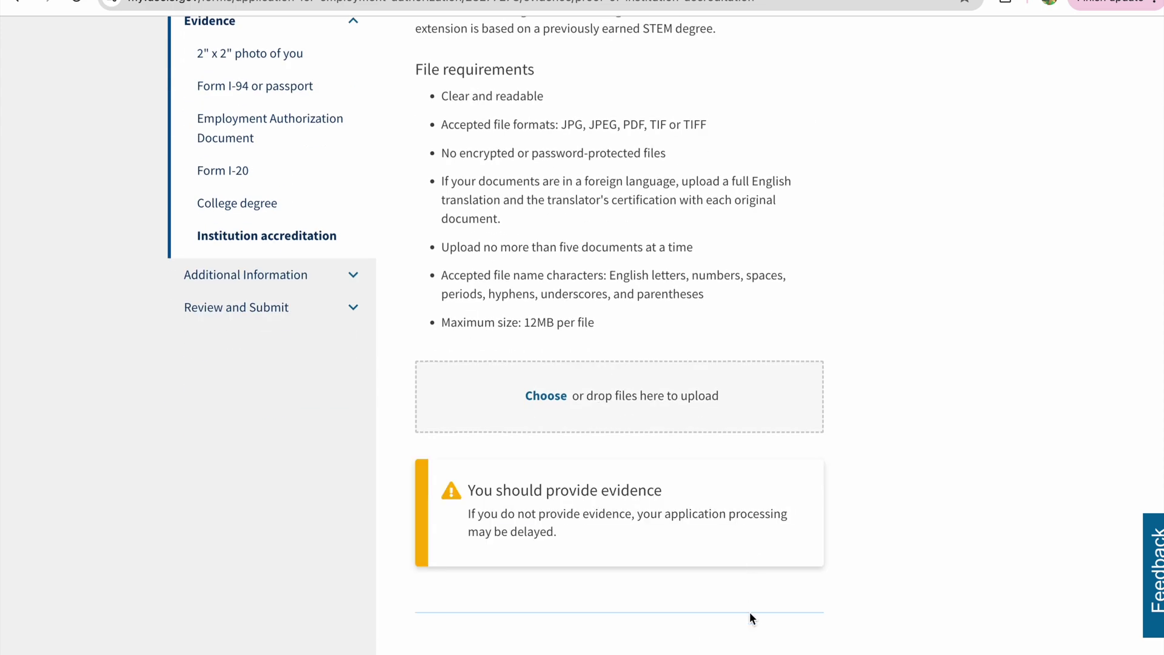
{"action": "scroll", "coordinate": [755, 615], "scroll_direction": "down", "scroll_amount": 1}
{"action": "left_click", "coordinate": [777, 610]}
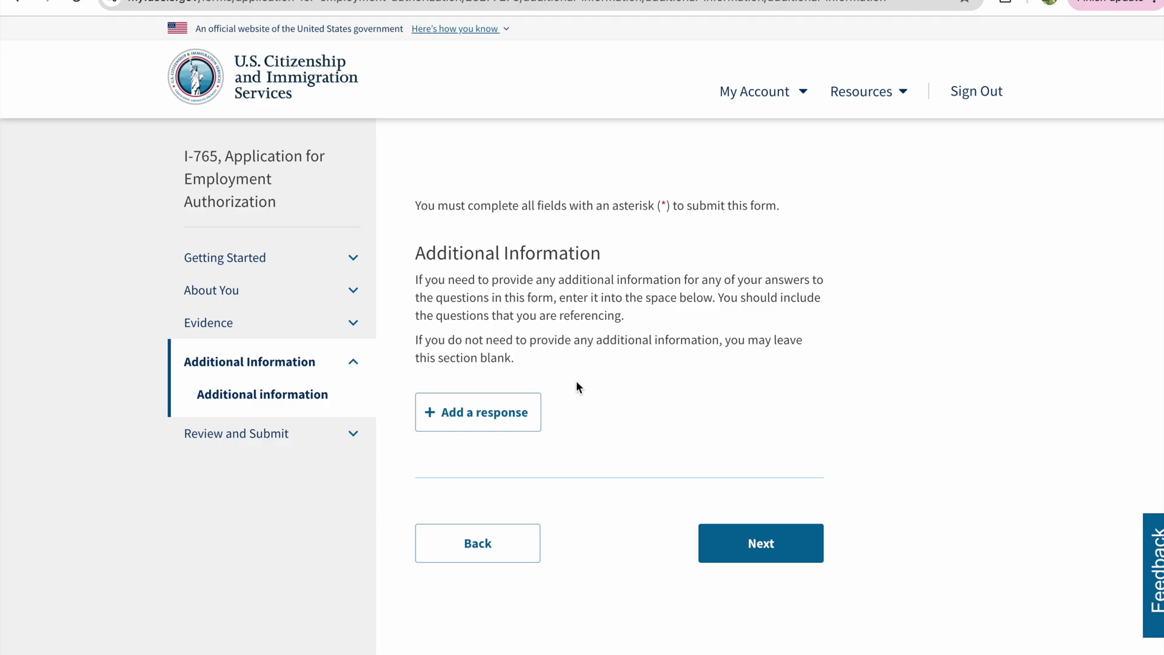
- Skip Additional Information and check the review page's $470 fee and two About You error alerts
{"action": "left_click", "coordinate": [766, 537]}
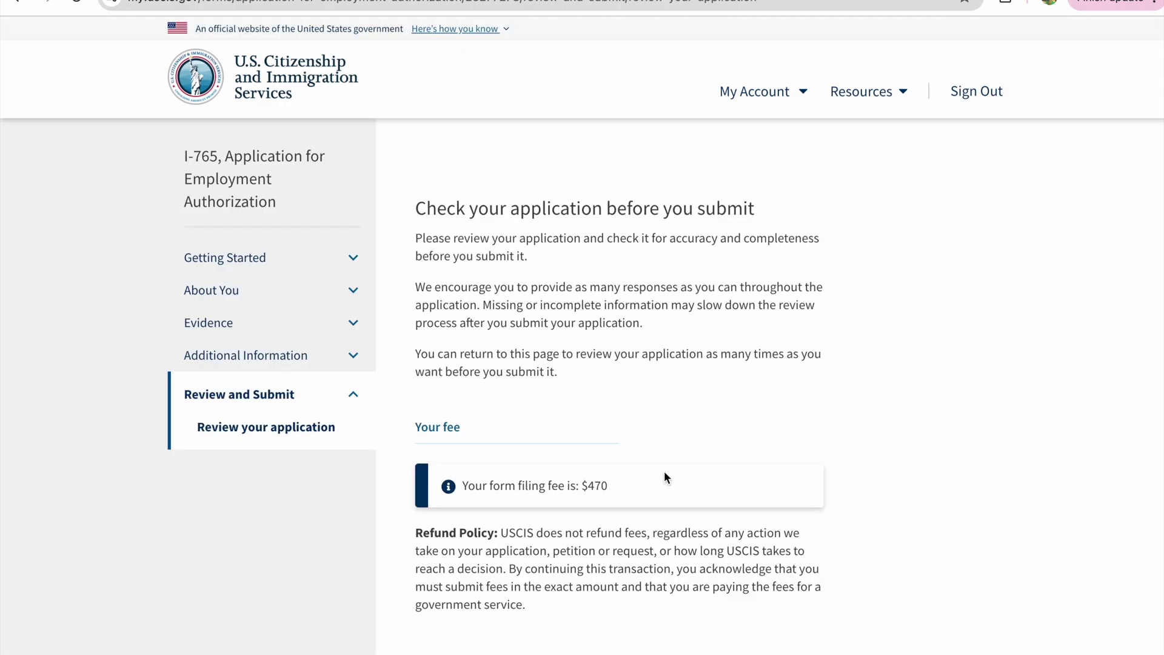
{"action": "scroll", "coordinate": [571, 408], "scroll_direction": "down", "scroll_amount": 1}
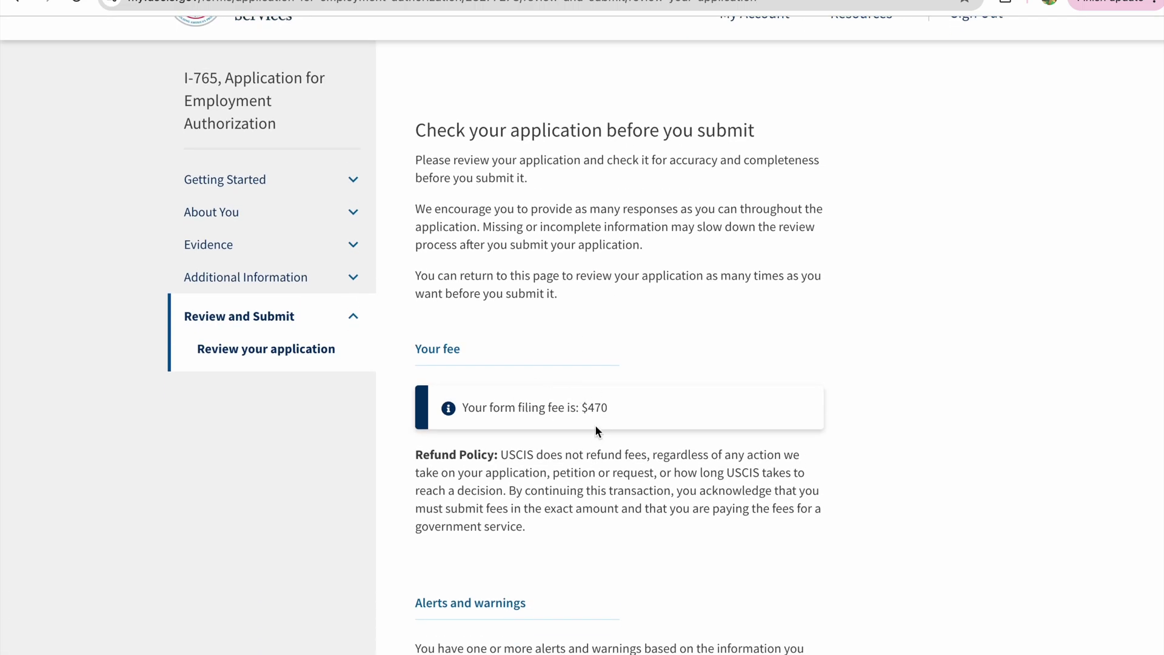
{"action": "scroll", "coordinate": [569, 445], "scroll_direction": "down", "scroll_amount": 5}
{"action": "scroll", "coordinate": [569, 447], "scroll_direction": "down", "scroll_amount": 6}
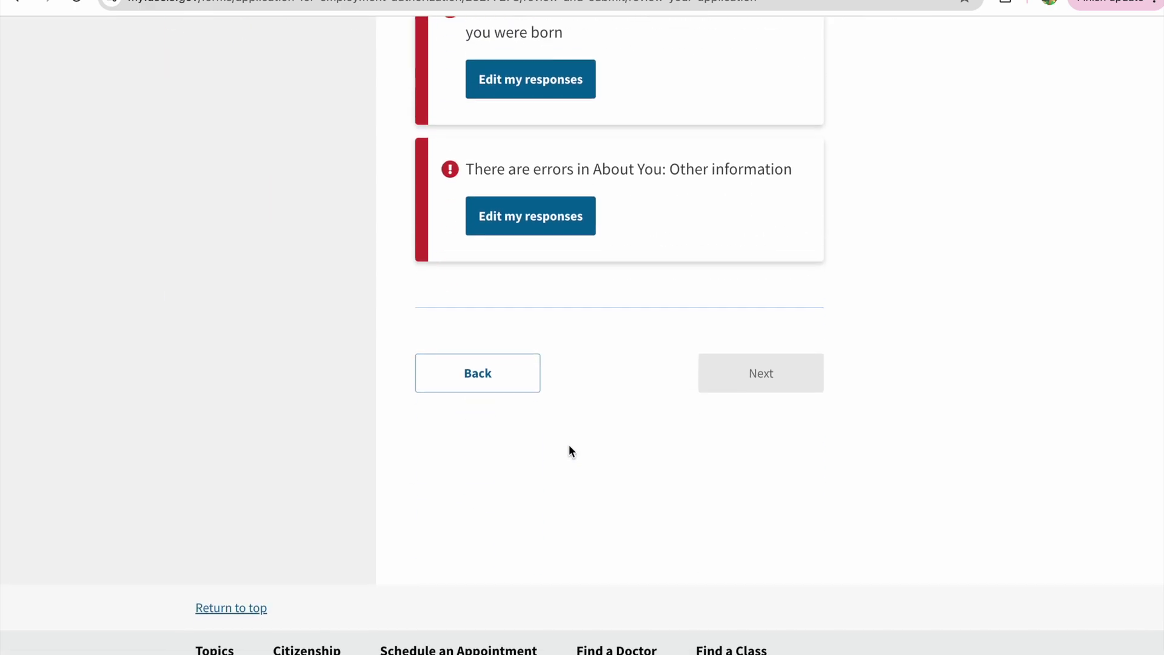
{"action": "scroll", "coordinate": [569, 446], "scroll_direction": "up", "scroll_amount": 10}
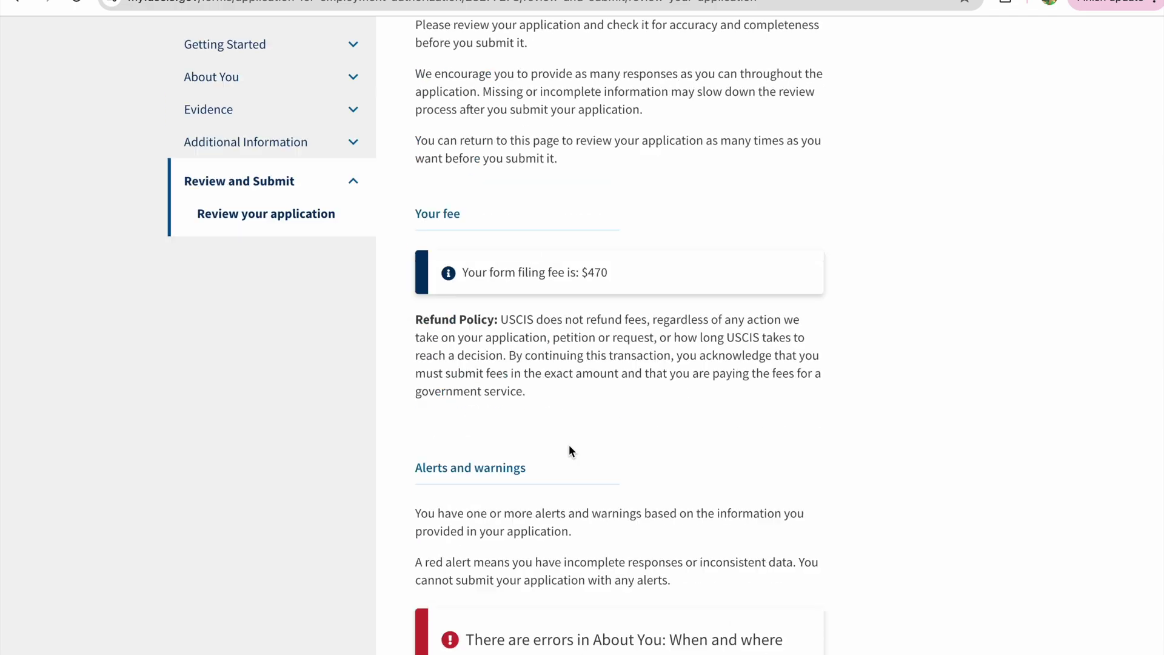
{"action": "scroll", "coordinate": [569, 451], "scroll_direction": "up", "scroll_amount": 3}
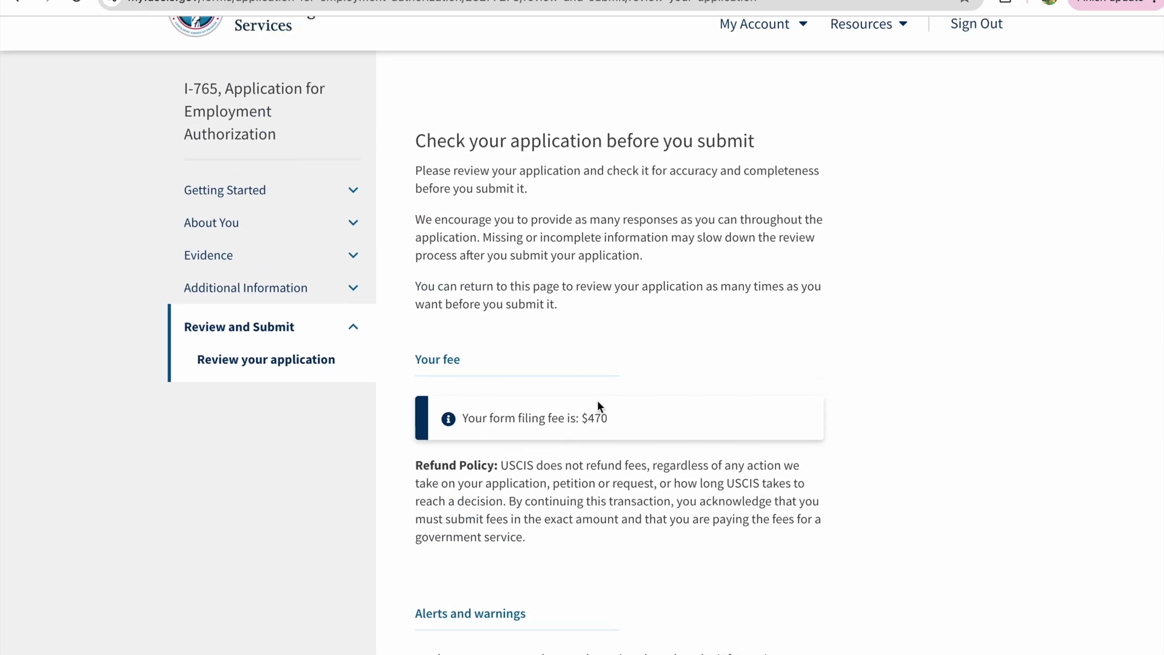
{"action": "scroll", "coordinate": [728, 340], "scroll_direction": "up", "scroll_amount": 1}
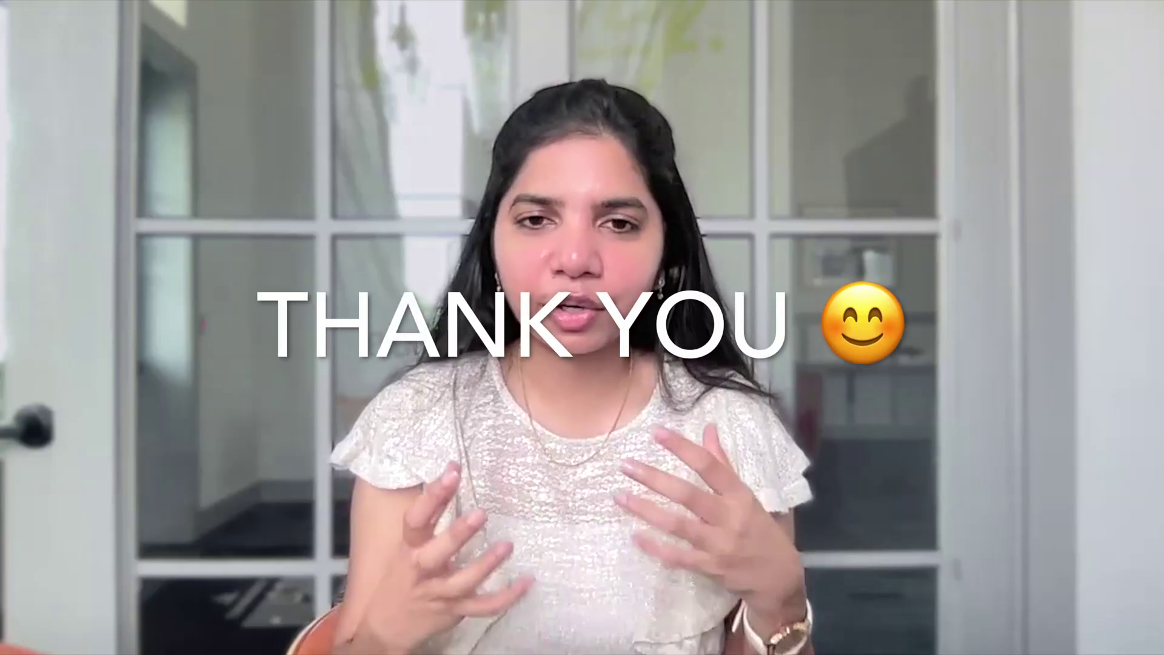